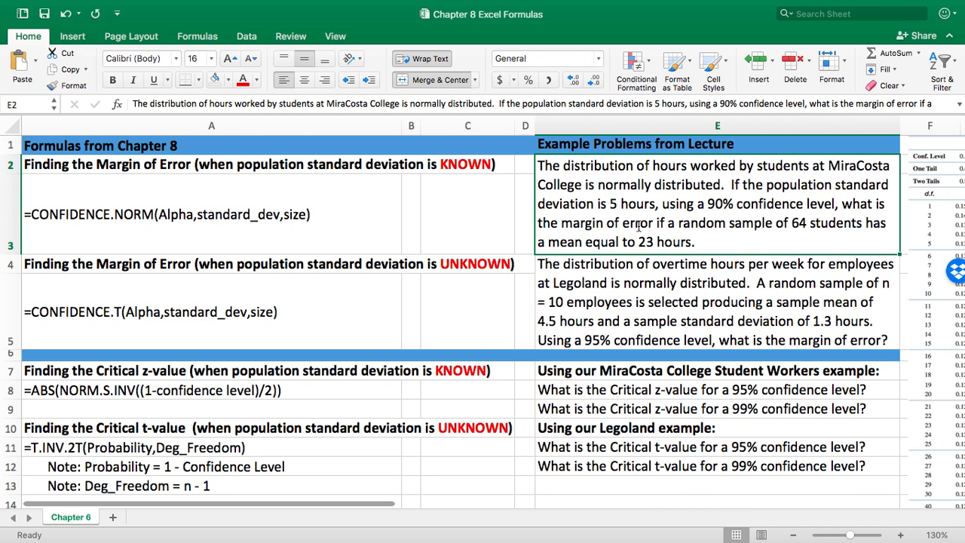
Calculate the known-deviation margin of error in cell C3 with =CONFIDENCE.NORM(.10,5,64).
{"action": "left_click", "coordinate": [260, 223]}
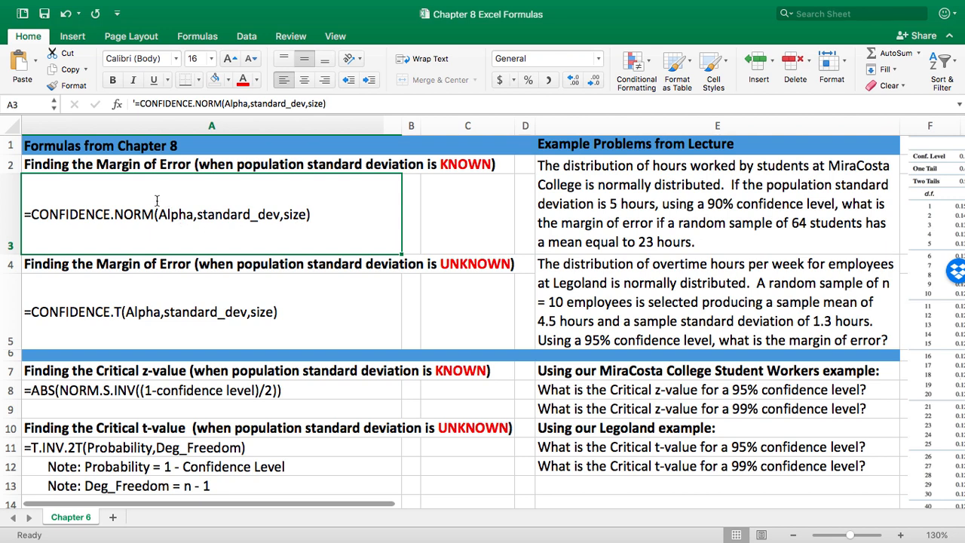
{"action": "left_click", "coordinate": [504, 228]}
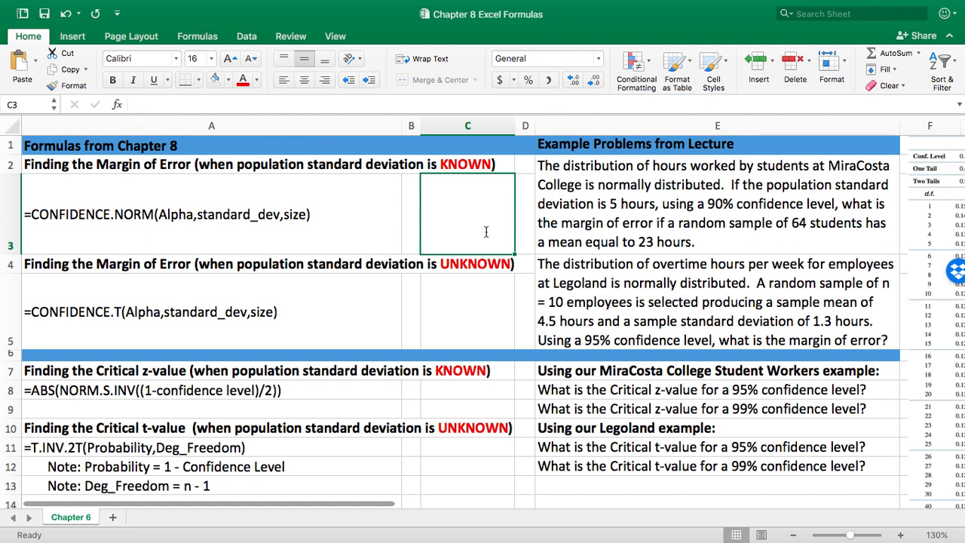
{"action": "type", "text": "="}
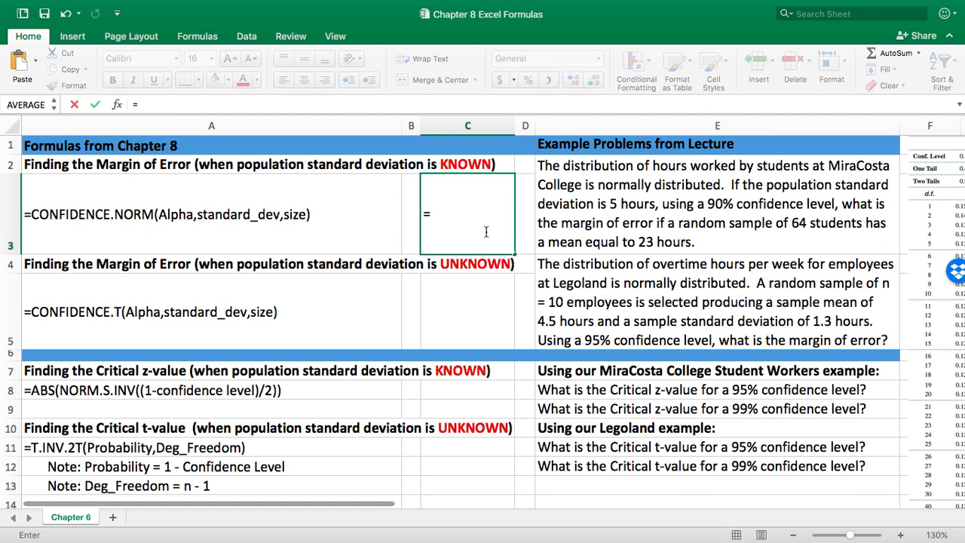
{"action": "type", "text": "CONFIDENC"}
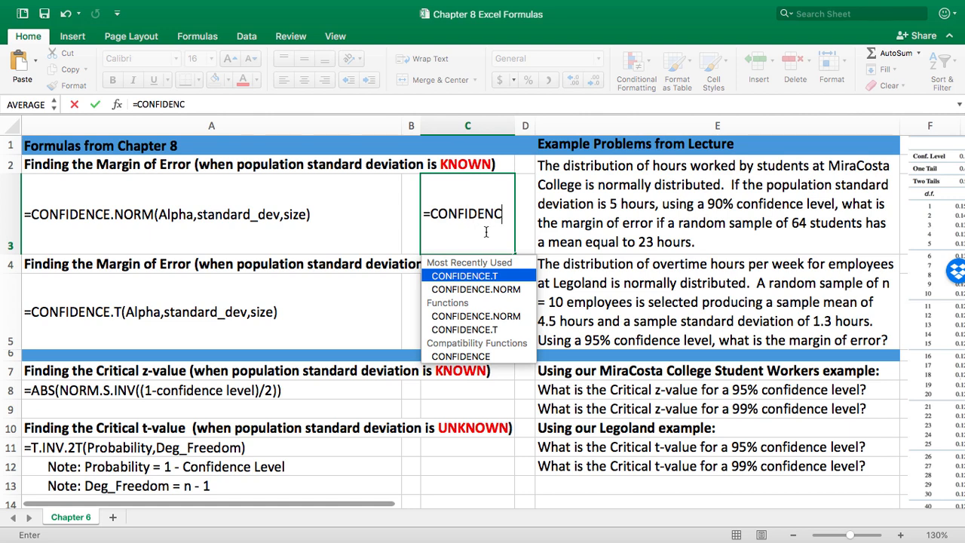
{"action": "type", "text": "E.NORM("}
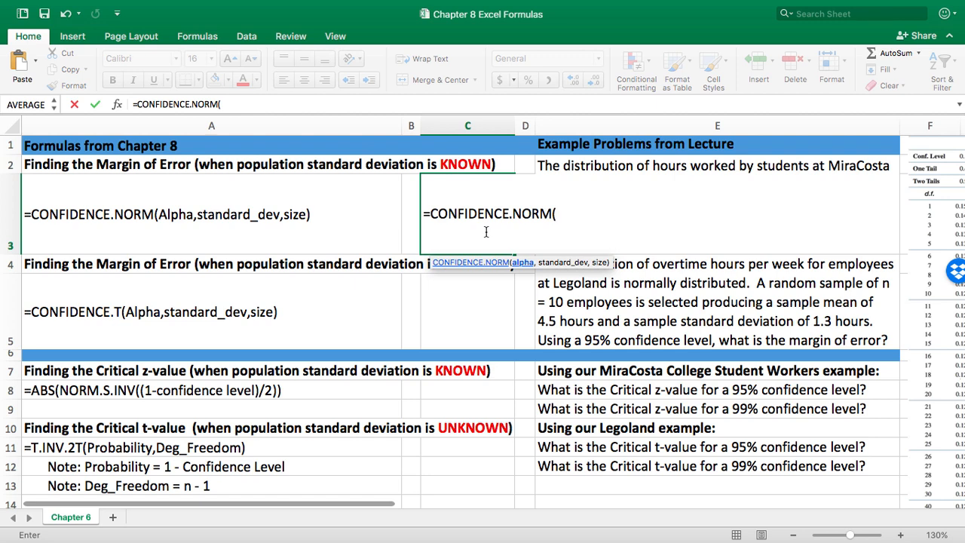
{"action": "type", "text": ".10,"}
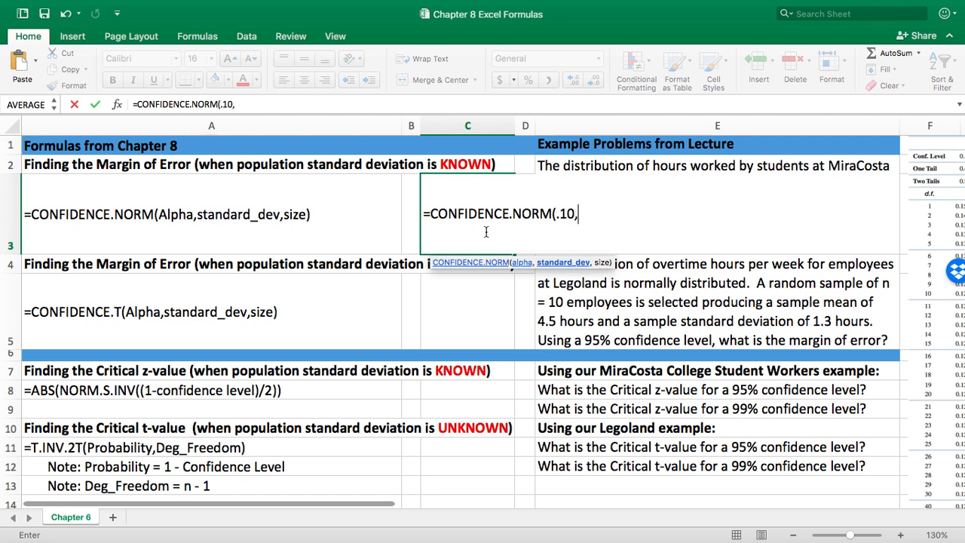
{"action": "type", "text": "5,6"}
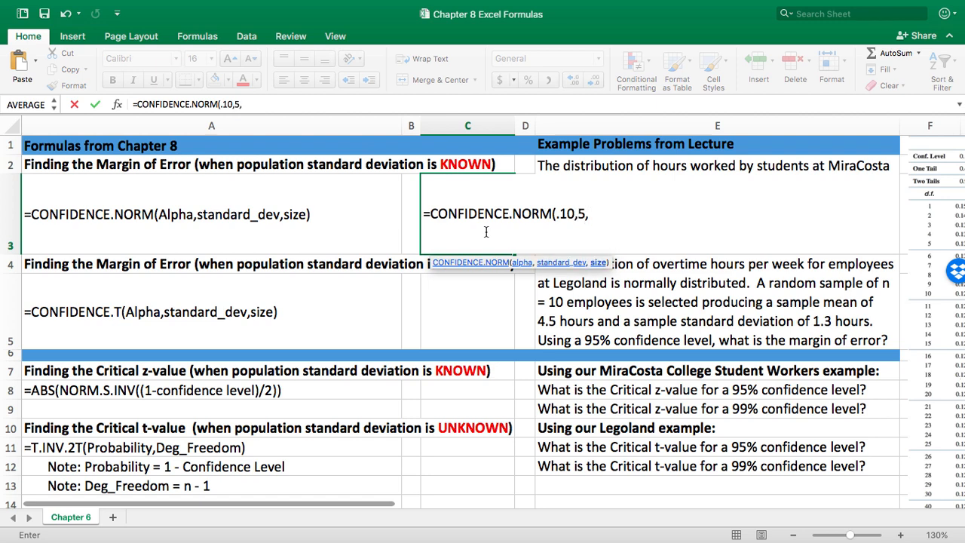
{"action": "type", "text": "4)"}
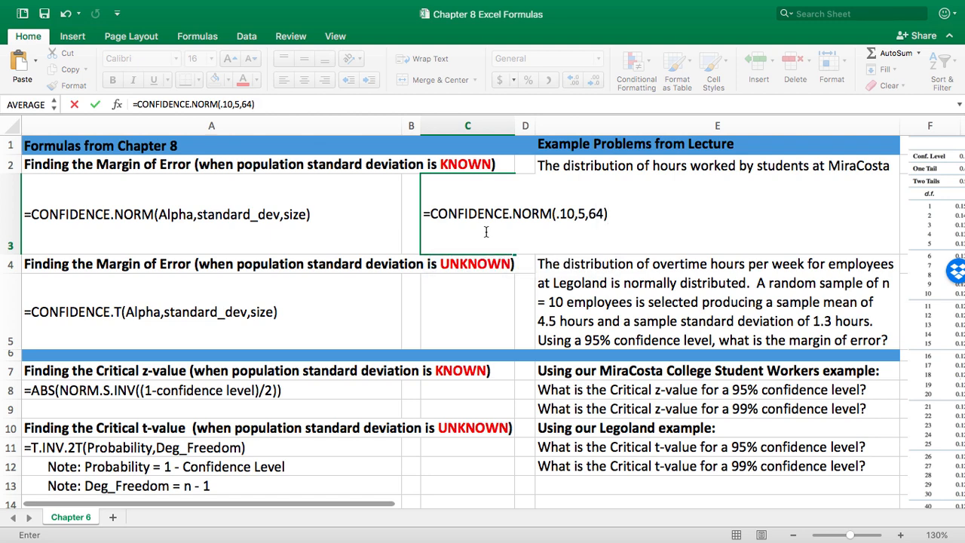
{"action": "key", "text": "Return"}
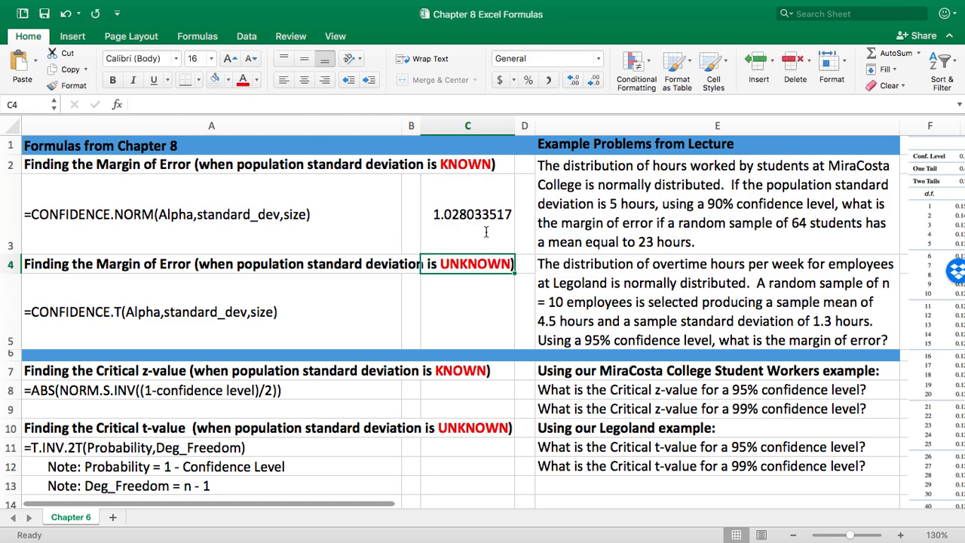
Reduce the margin of error in cell C3 to two displayed decimal places.
{"action": "left_click", "coordinate": [486, 232]}
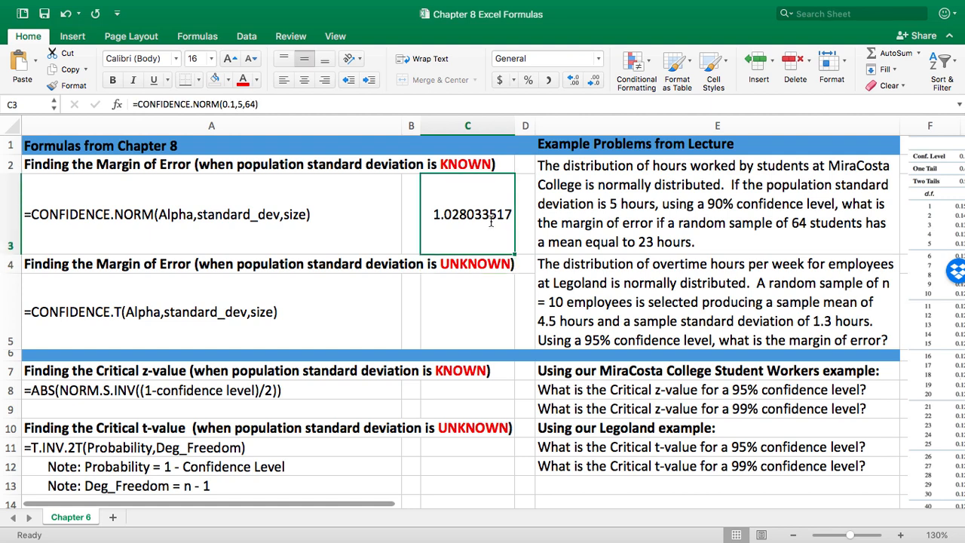
{"action": "left_click", "coordinate": [595, 81]}
{"action": "left_click", "coordinate": [595, 82]}
{"action": "left_click", "coordinate": [595, 81]}
{"action": "left_click", "coordinate": [595, 81]}
{"action": "left_click", "coordinate": [596, 81]}
{"action": "left_click", "coordinate": [595, 81]}
{"action": "left_click", "coordinate": [595, 82]}
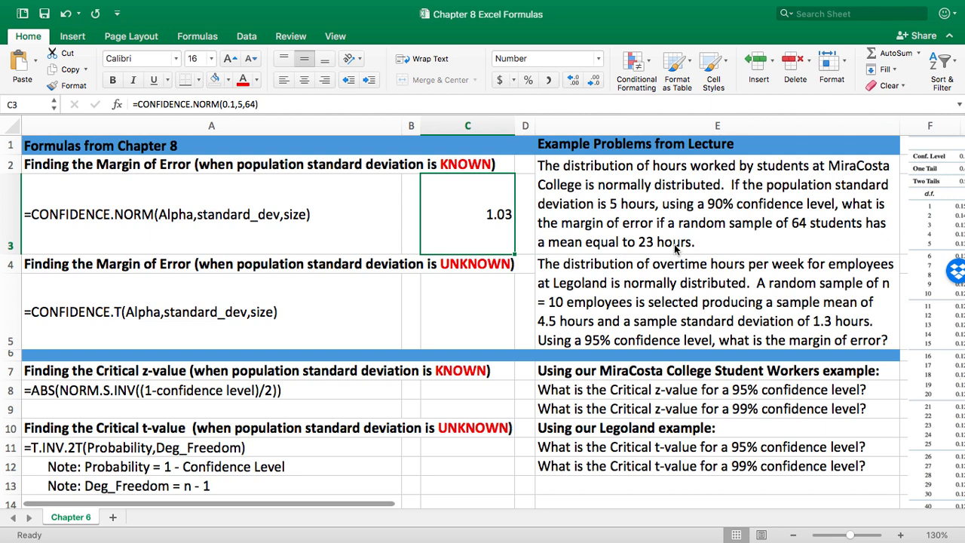
Calculate the unknown-deviation margin of error in cell C5 with =CONFIDENCE.T(.05,1.3,10).
{"action": "left_click", "coordinate": [441, 326]}
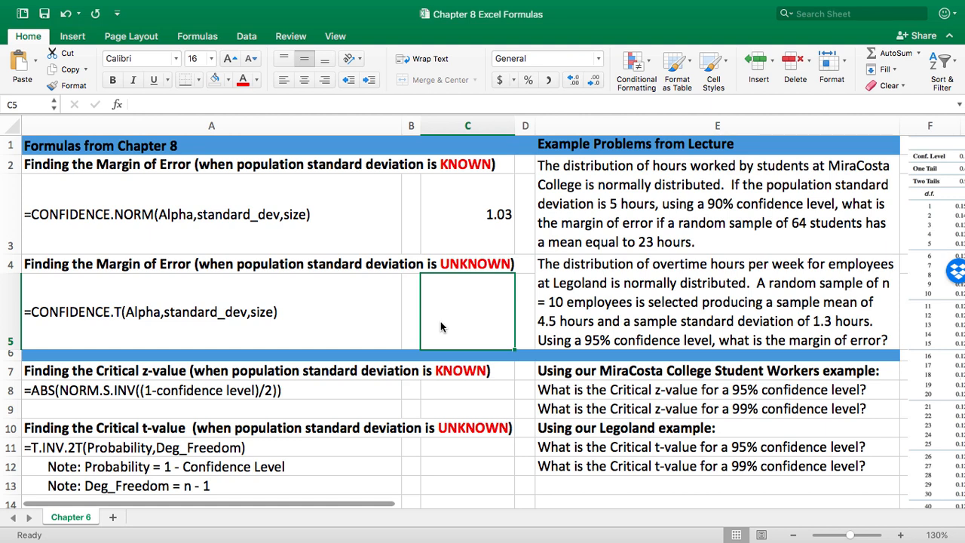
{"action": "type", "text": "="}
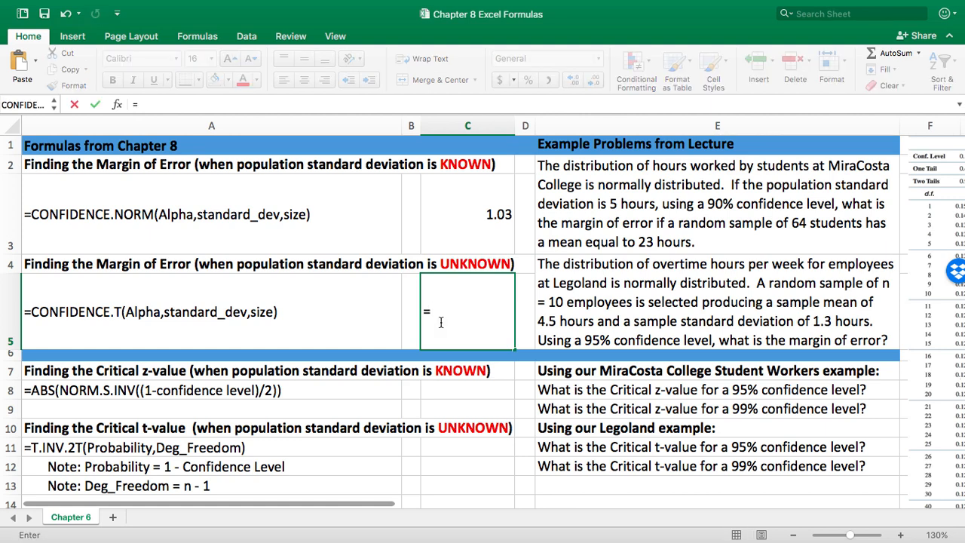
{"action": "type", "text": "CONFIDENCE"}
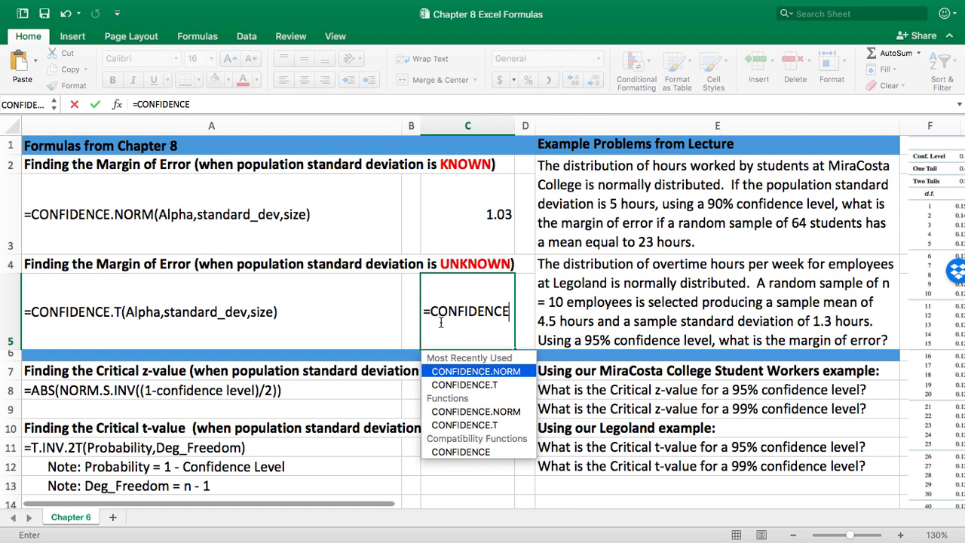
{"action": "type", "text": ".T"}
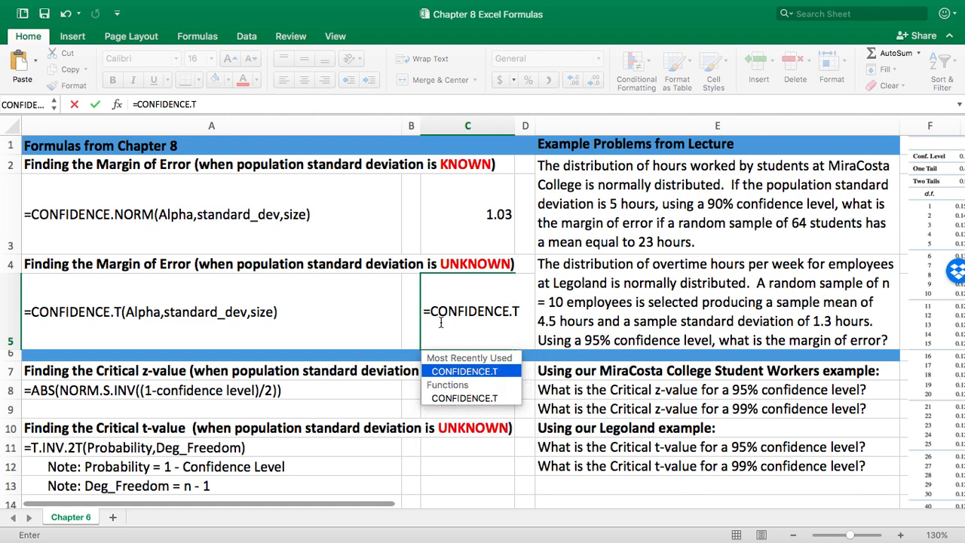
{"action": "type", "text": "("}
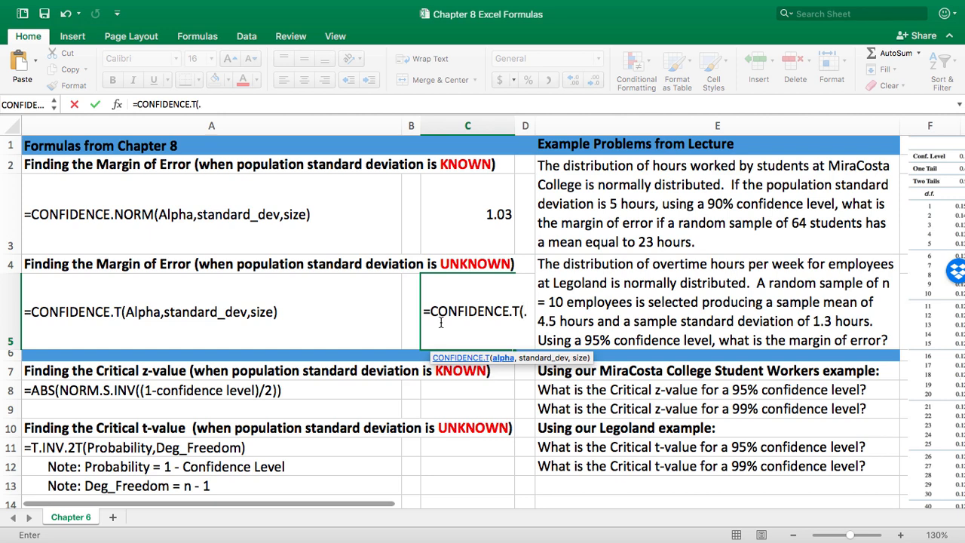
{"action": "type", "text": ".05"}
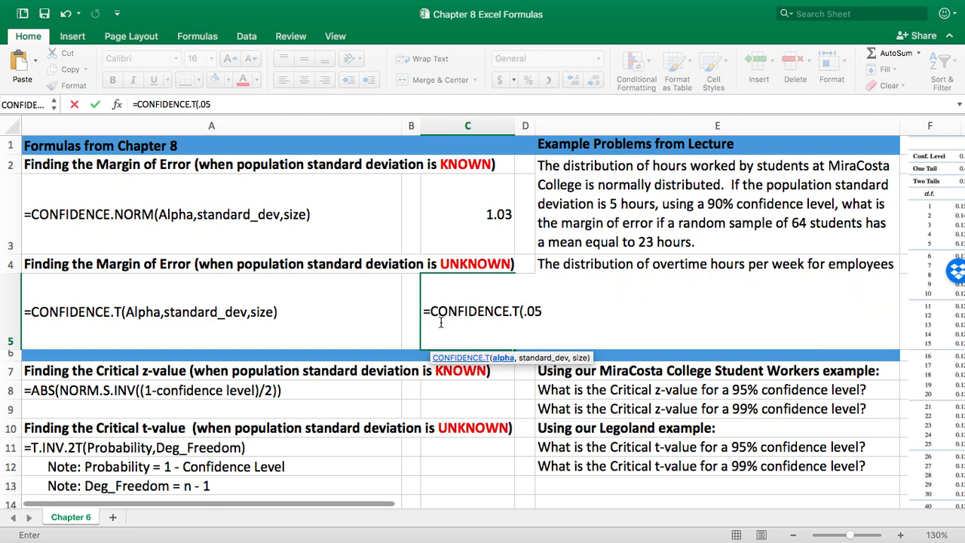
{"action": "type", "text": ","}
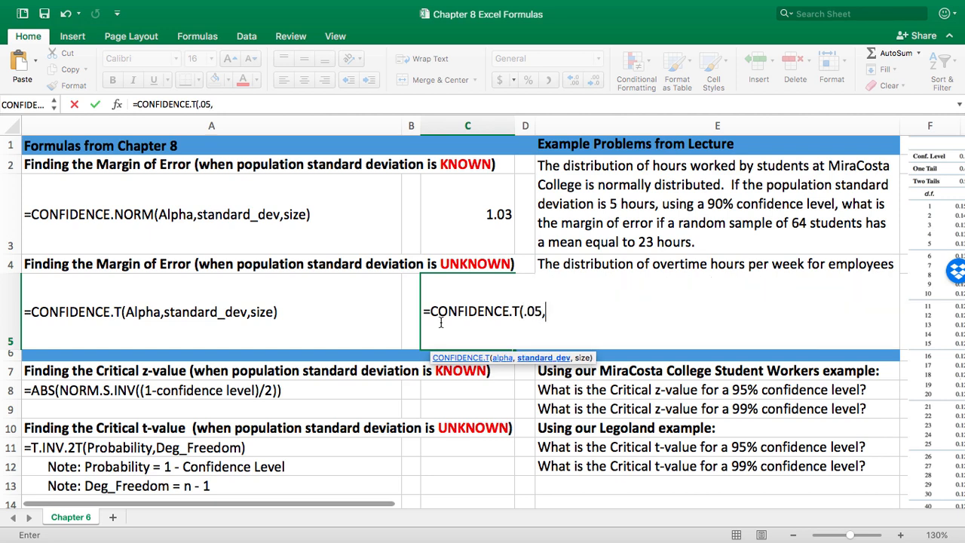
{"action": "type", "text": "1.3,10"}
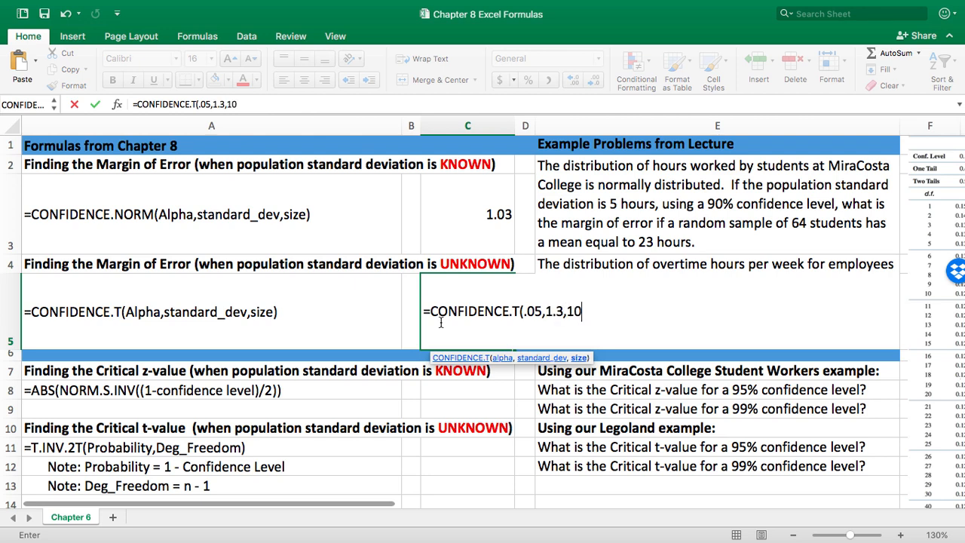
{"action": "type", "text": ")"}
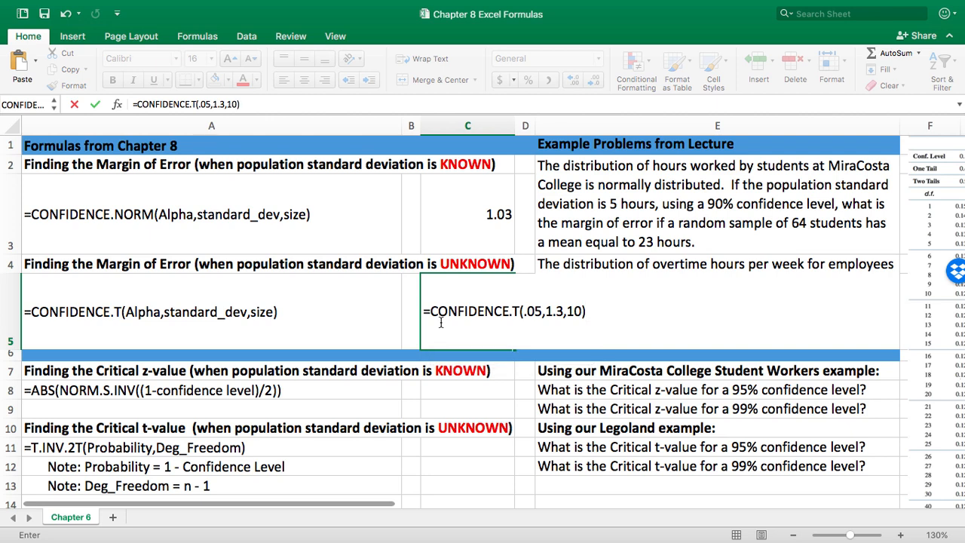
{"action": "key", "text": "Return"}
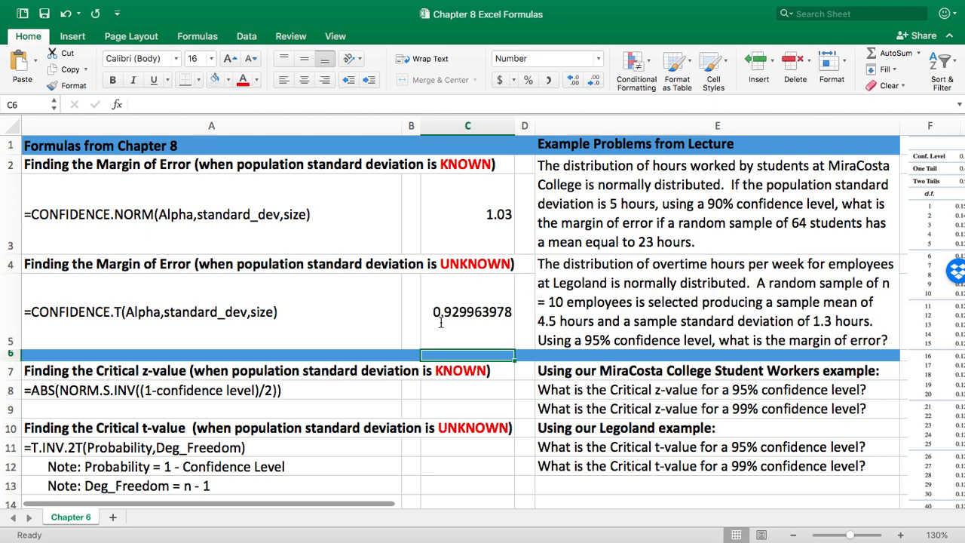
Reduce the margin of error in cell C5 to two displayed decimal places.
{"action": "left_click", "coordinate": [478, 326]}
{"action": "left_click", "coordinate": [594, 79]}
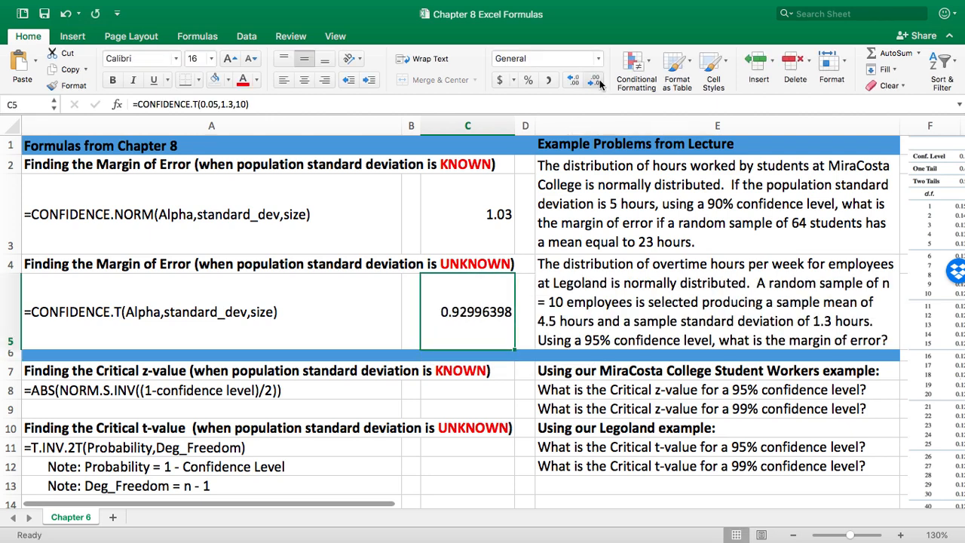
{"action": "left_click", "coordinate": [595, 79]}
{"action": "left_click", "coordinate": [594, 80]}
{"action": "left_click", "coordinate": [596, 80]}
{"action": "left_click", "coordinate": [595, 80]}
{"action": "left_click", "coordinate": [595, 80]}
{"action": "left_click", "coordinate": [596, 80]}
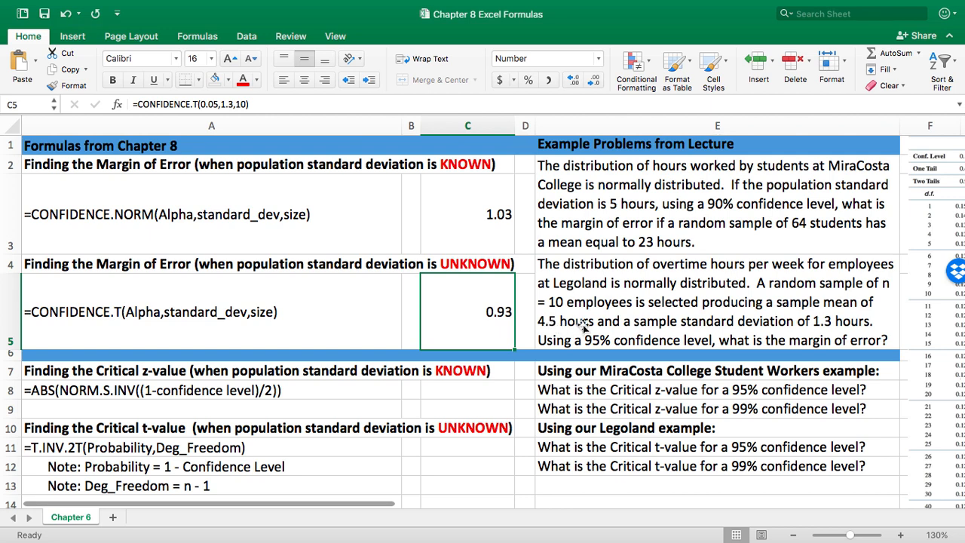
Calculate the critical z-value for a 95% confidence level in cell C8 with =ABS(NORM.S.INV((1-.95)/2)).
{"action": "left_click", "coordinate": [467, 390]}
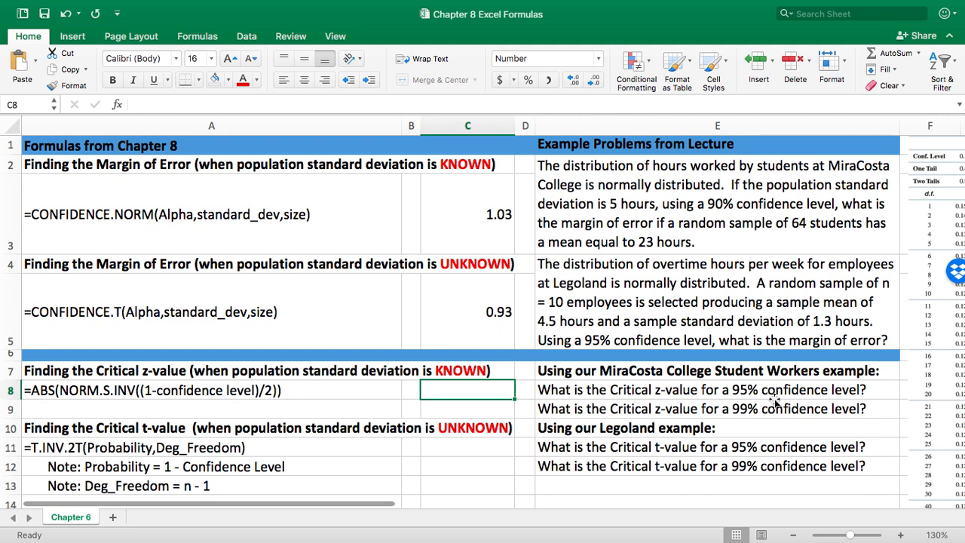
{"action": "left_click", "coordinate": [271, 390]}
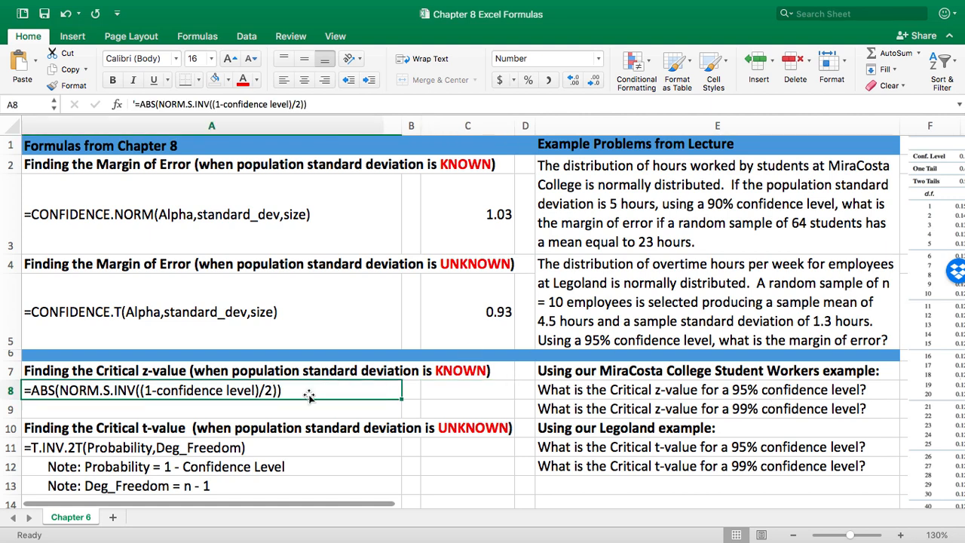
{"action": "left_click", "coordinate": [487, 383]}
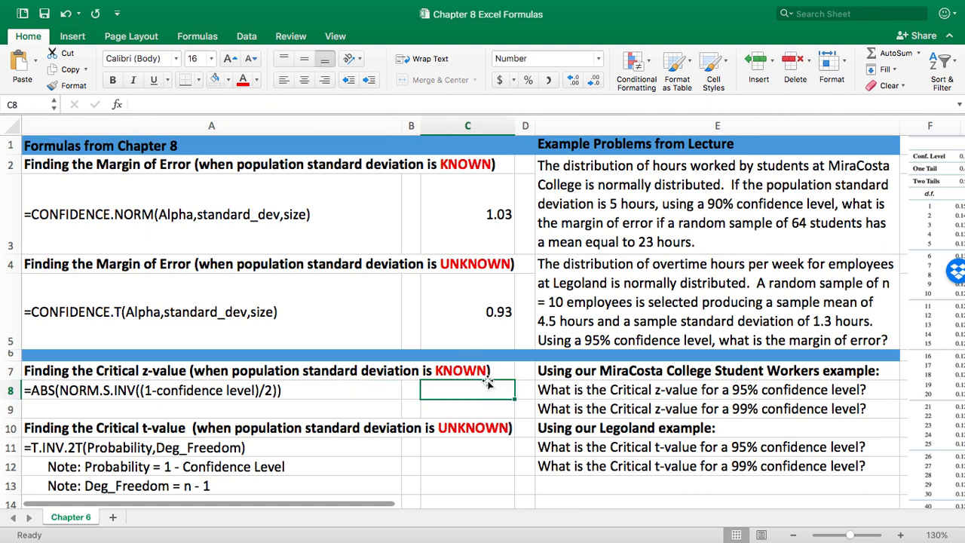
{"action": "type", "text": "="}
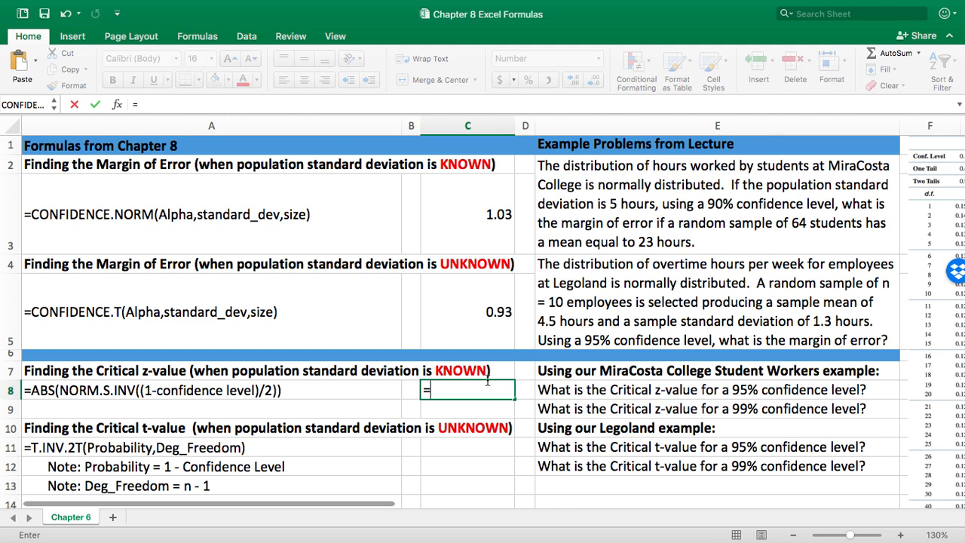
{"action": "type", "text": "ABS"}
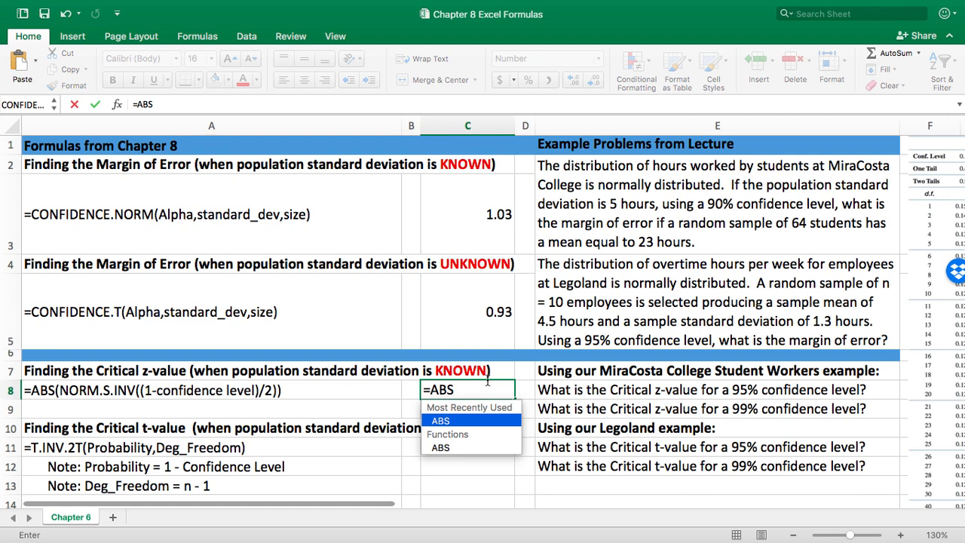
{"action": "type", "text": "("}
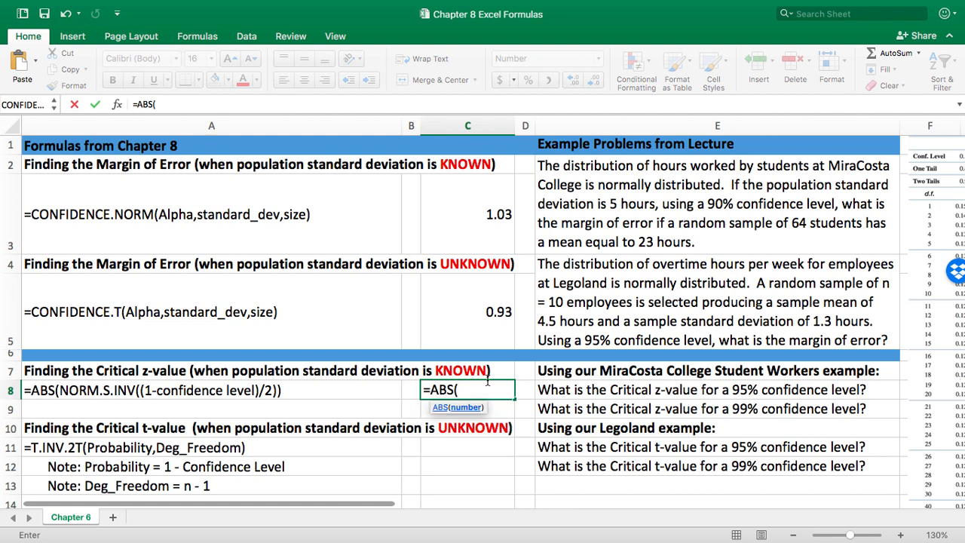
{"action": "type", "text": "NOR"}
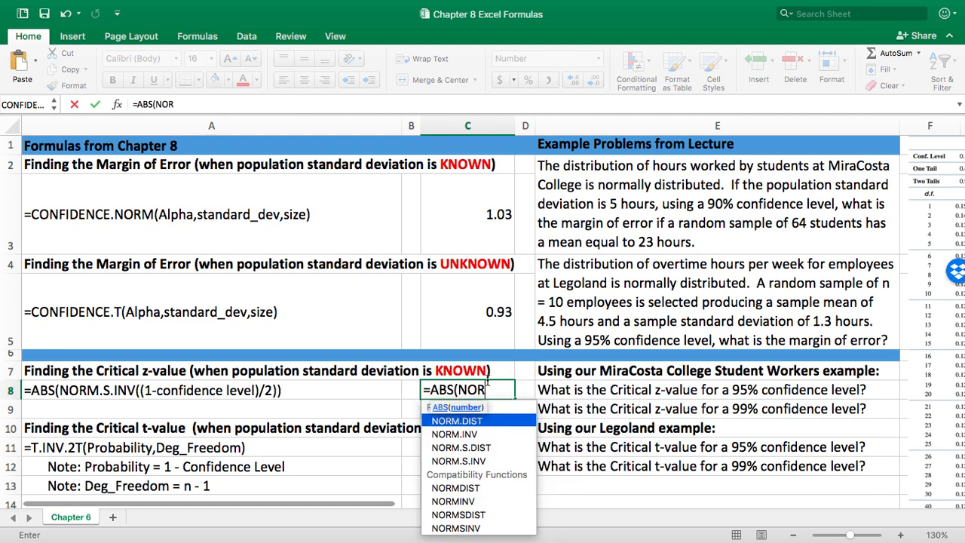
{"action": "type", "text": "M.S."}
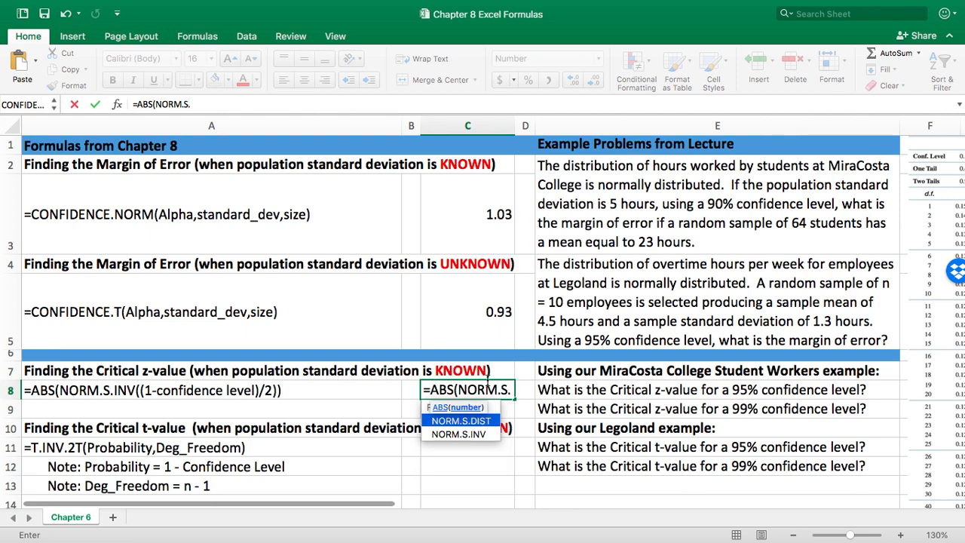
{"action": "type", "text": "INV"}
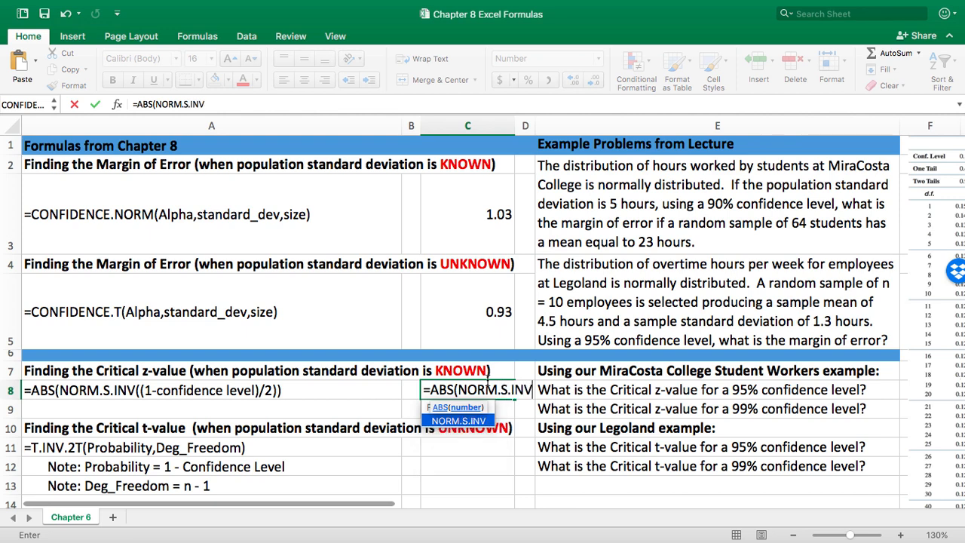
{"action": "type", "text": "("}
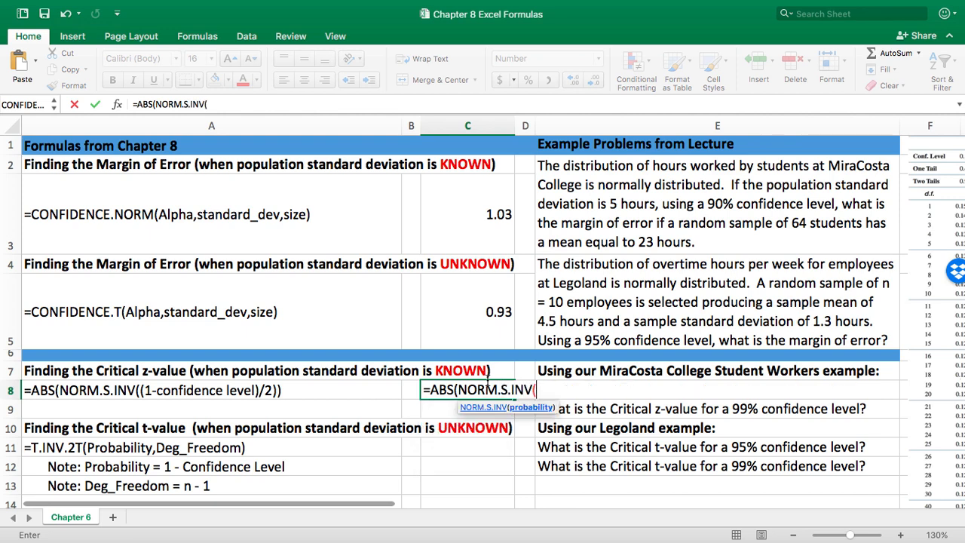
{"action": "type", "text": "(1-.8"}
{"action": "key", "text": "BackSpace"}
{"action": "type", "text": "95)"}
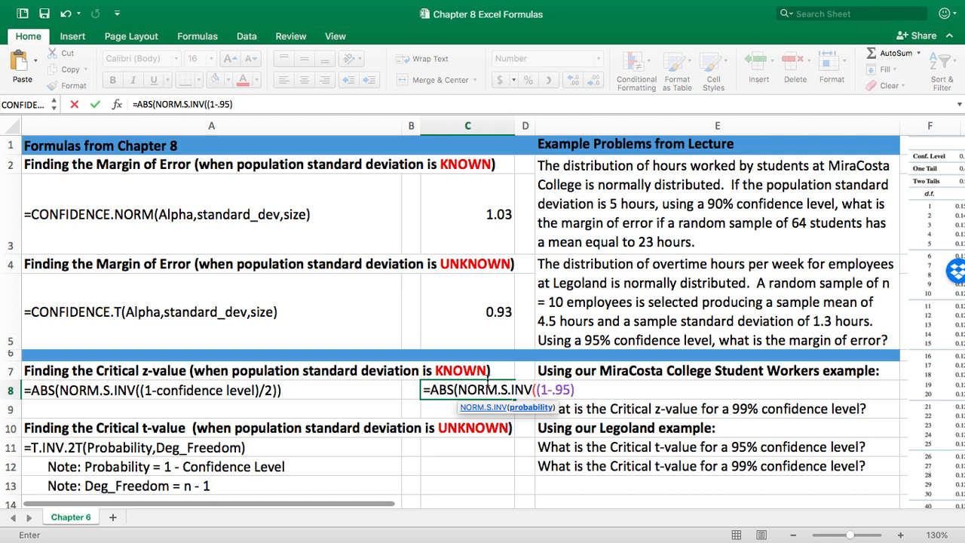
{"action": "type", "text": "/2"}
{"action": "type", "text": ")"}
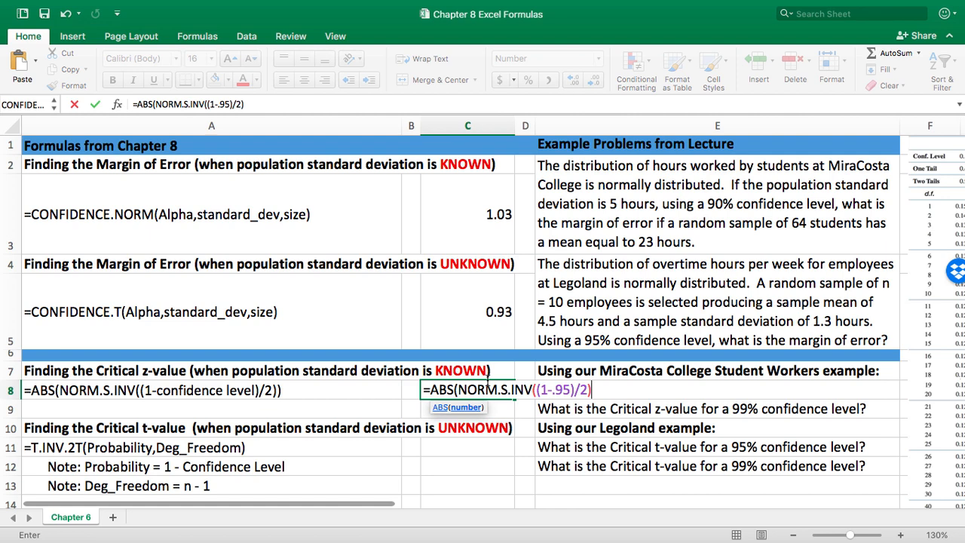
{"action": "type", "text": ")"}
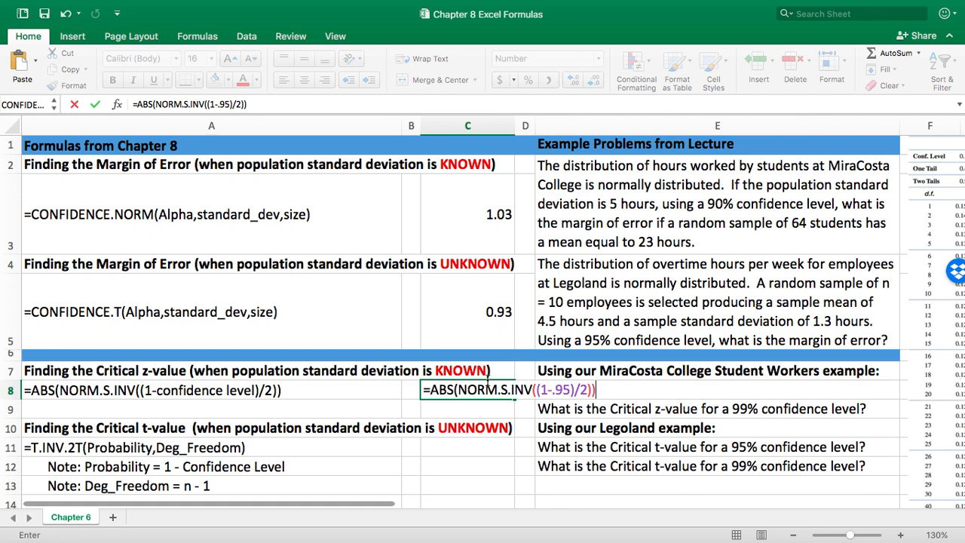
{"action": "key", "text": "Return"}
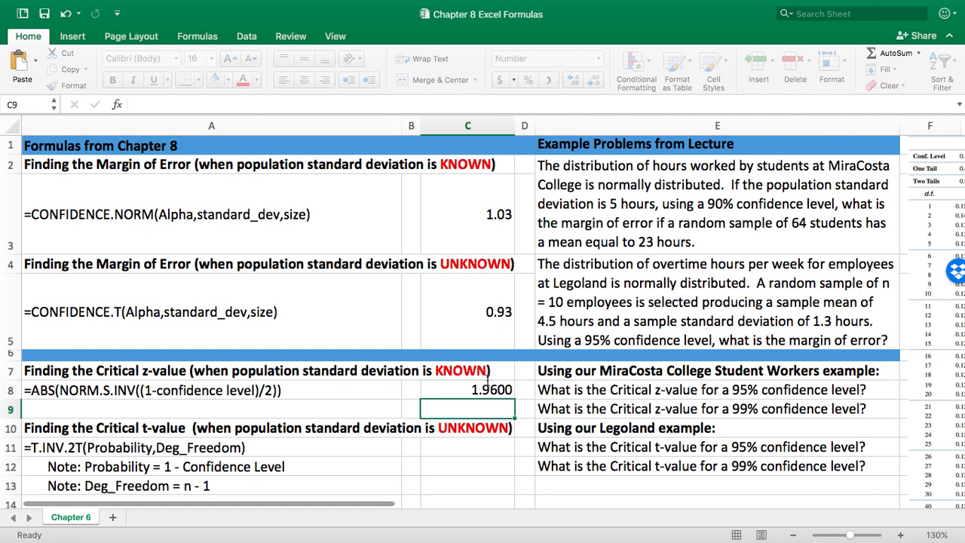
Check the critical z-value in cell C8 against the infinity row and 0.95 confidence column of the t-distribution table.
{"action": "left_click", "coordinate": [492, 386]}
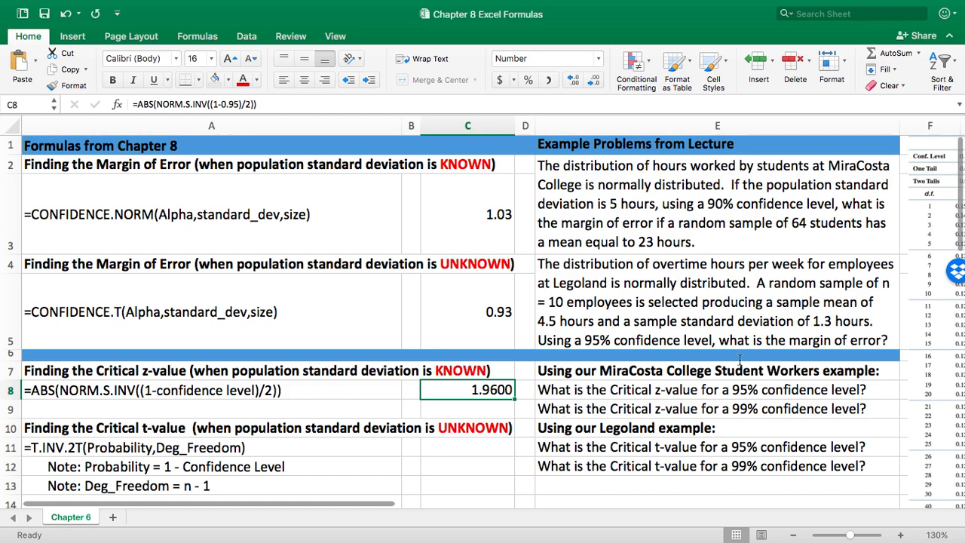
{"action": "scroll", "coordinate": [739, 359], "scroll_direction": "right", "scroll_amount": 5}
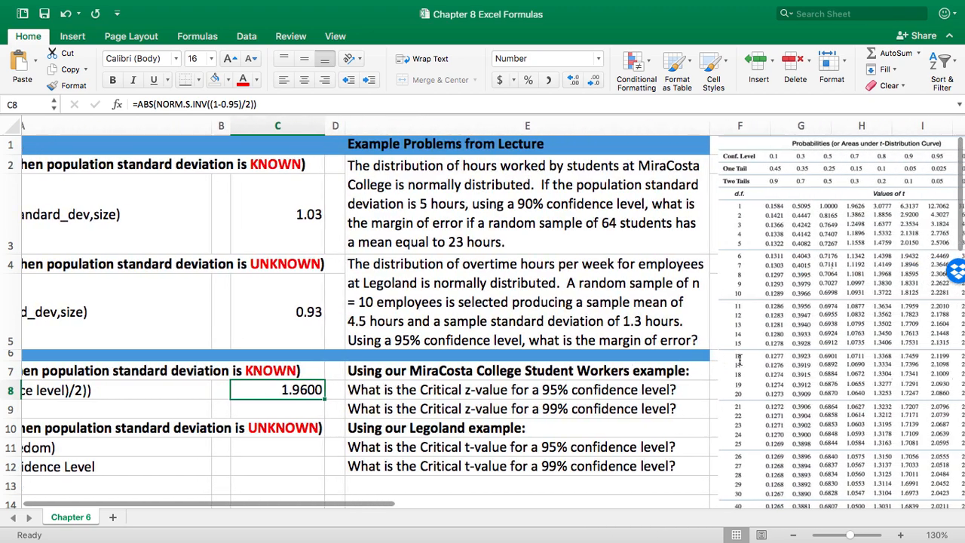
{"action": "scroll", "coordinate": [739, 360], "scroll_direction": "right", "scroll_amount": 1}
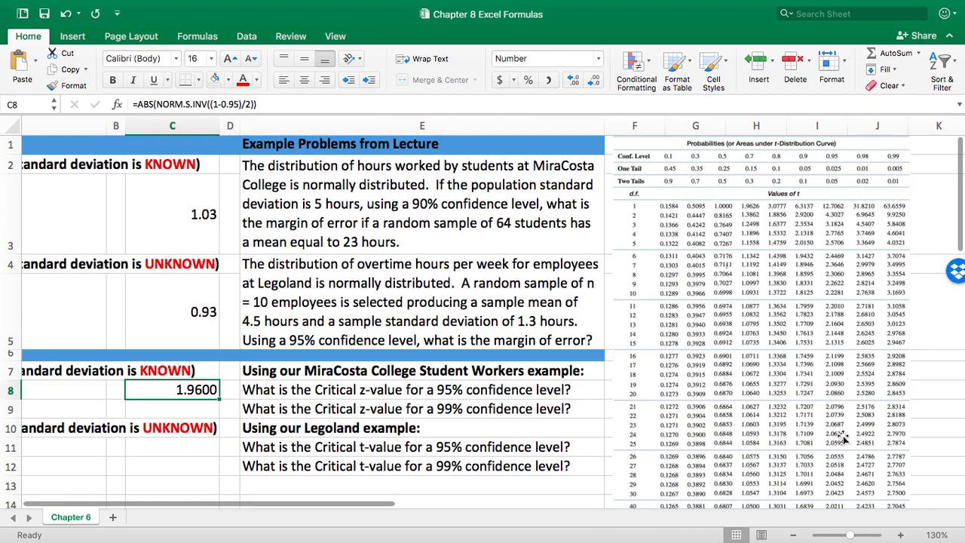
{"action": "scroll", "coordinate": [843, 437], "scroll_direction": "down", "scroll_amount": 5}
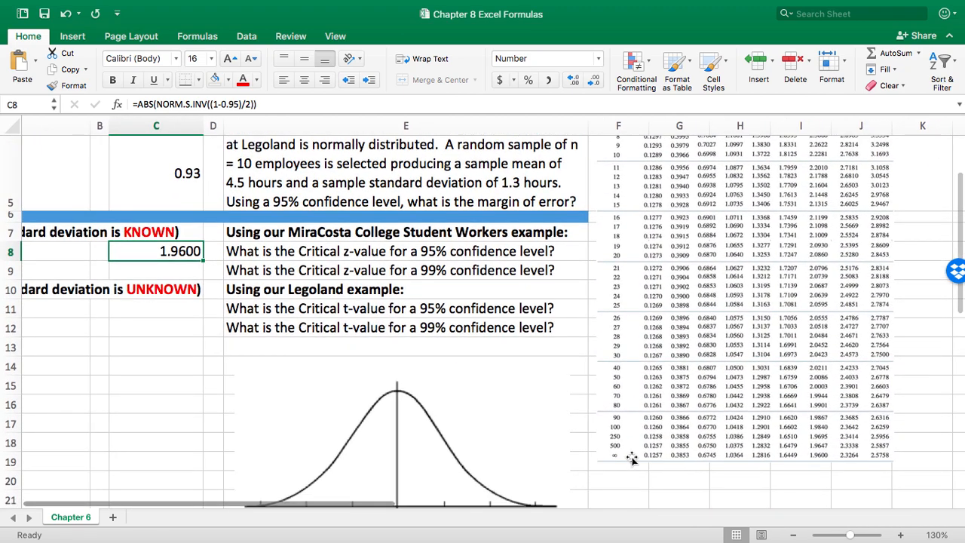
{"action": "left_click", "coordinate": [899, 535]}
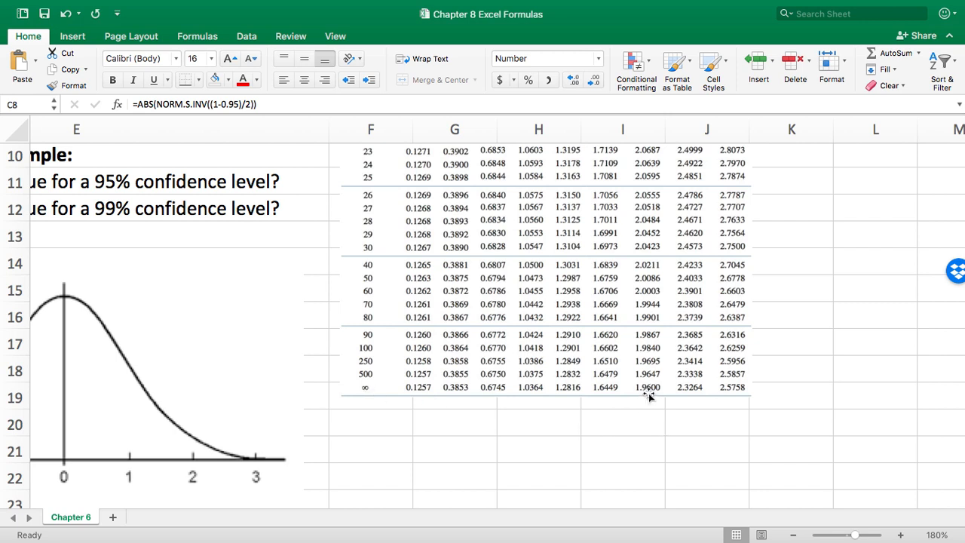
{"action": "scroll", "coordinate": [648, 395], "scroll_direction": "up", "scroll_amount": 10}
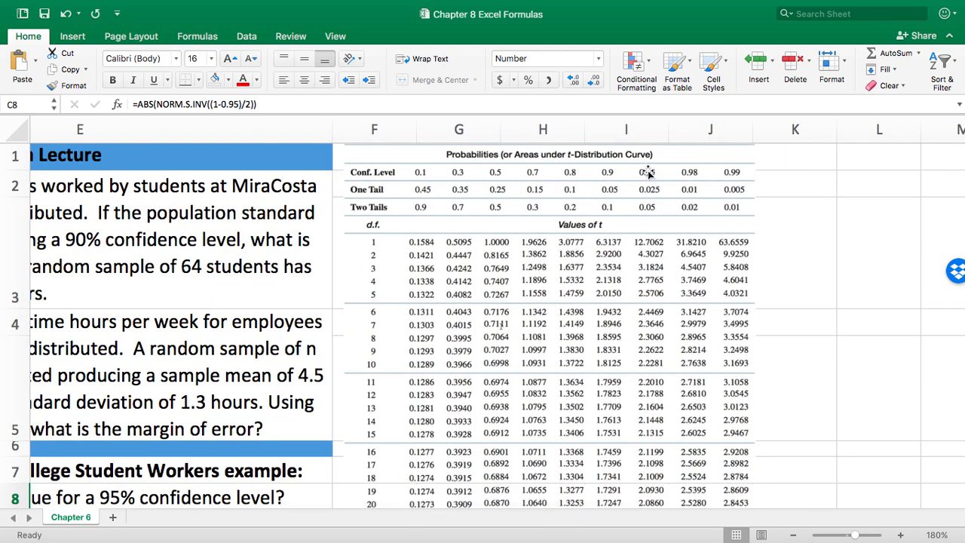
{"action": "scroll", "coordinate": [656, 271], "scroll_direction": "down", "scroll_amount": 3}
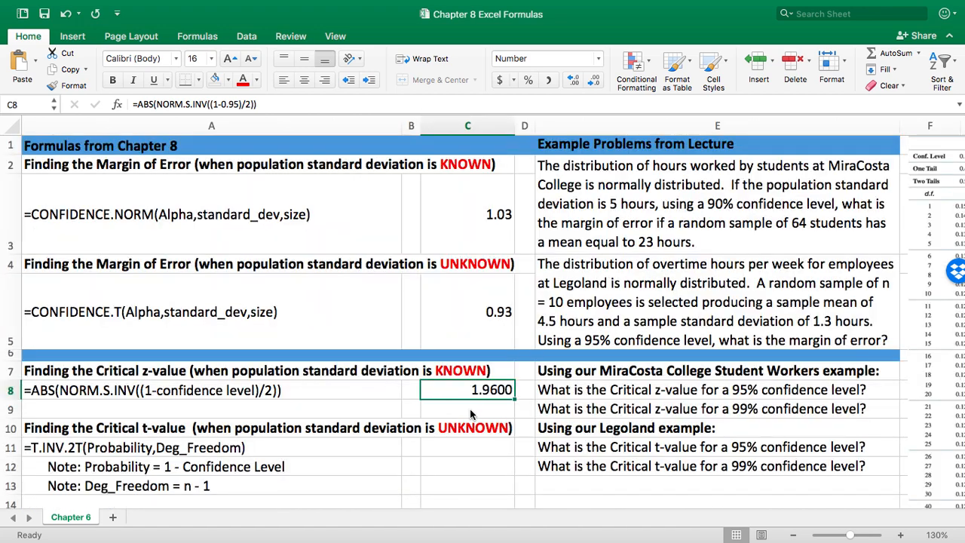
Calculate the critical z-value for a 99% confidence level in cell C9 with =ABS(NORM.S.INV((1-.99)/2)).
{"action": "left_click", "coordinate": [469, 409]}
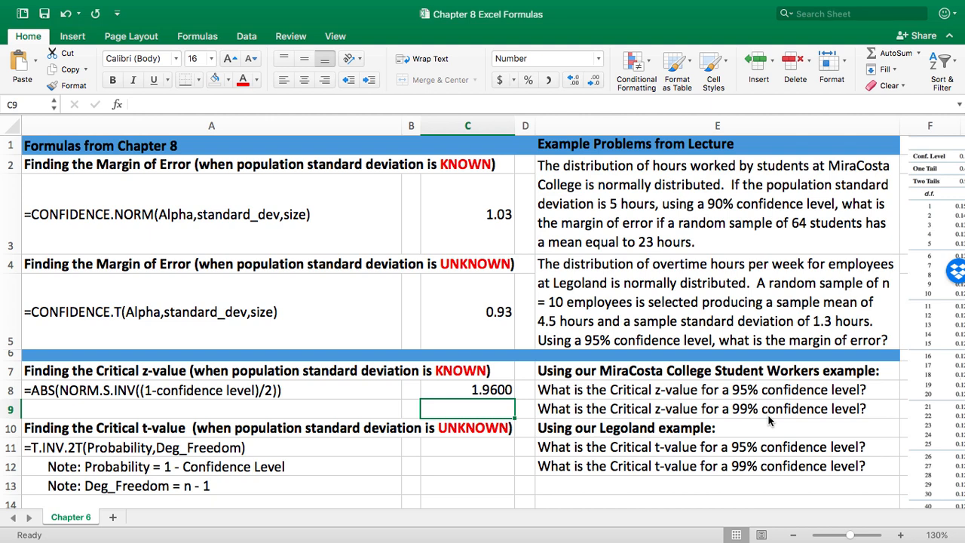
{"action": "type", "text": "="}
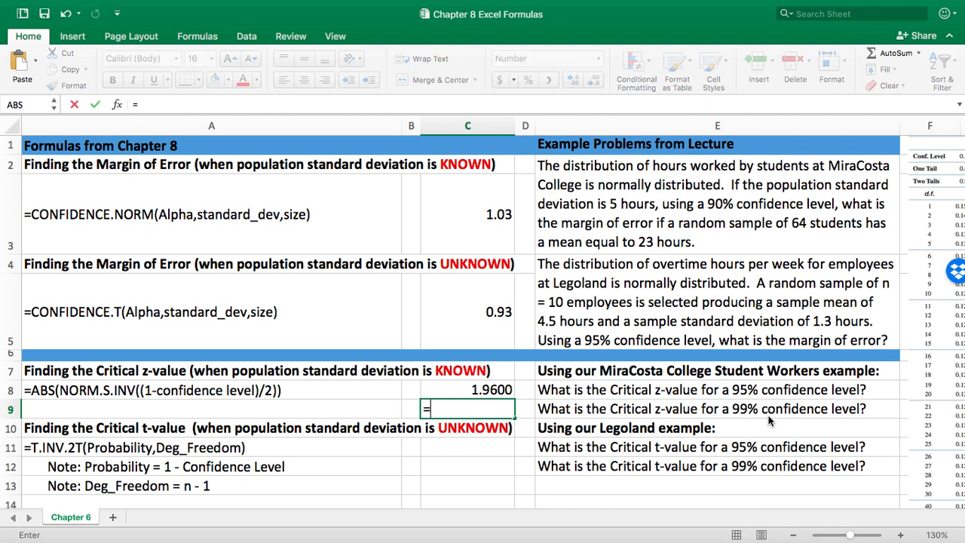
{"action": "type", "text": "ABS("}
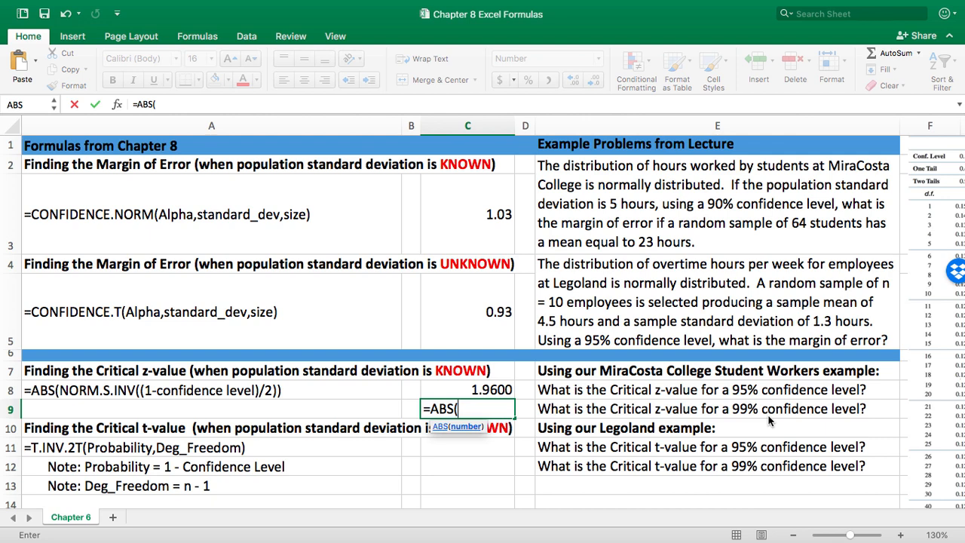
{"action": "type", "text": "N"}
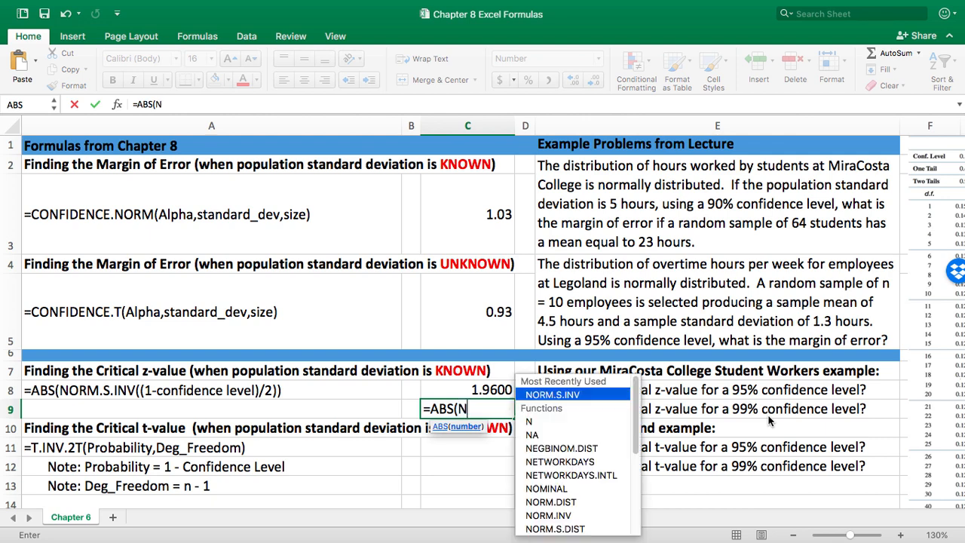
{"action": "type", "text": "ORM.S.IN"}
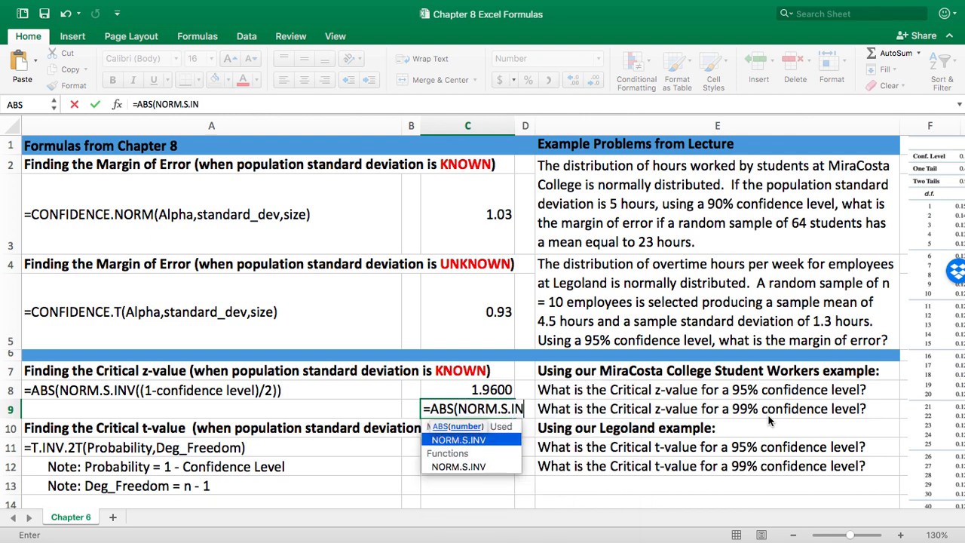
{"action": "type", "text": "V(("}
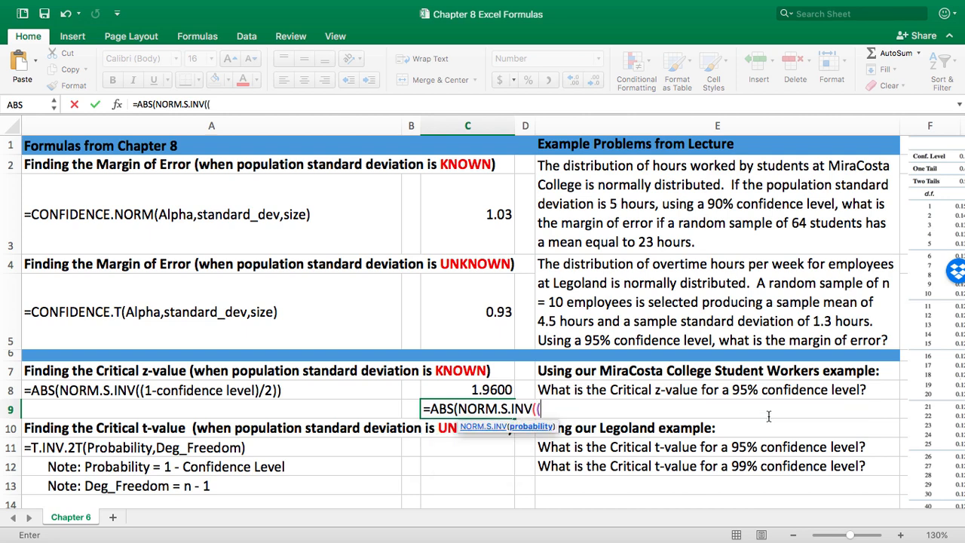
{"action": "type", "text": "1-.99)/2"}
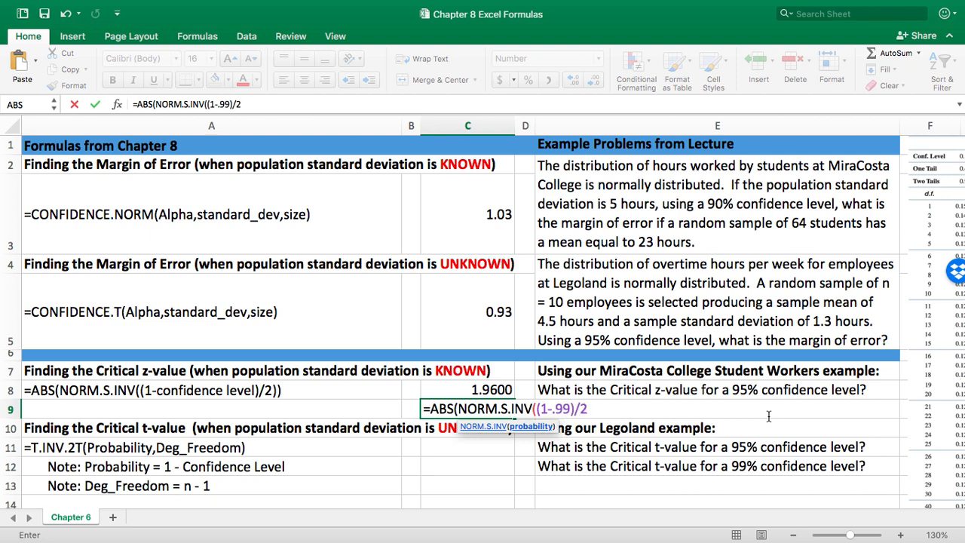
{"action": "type", "text": "))"}
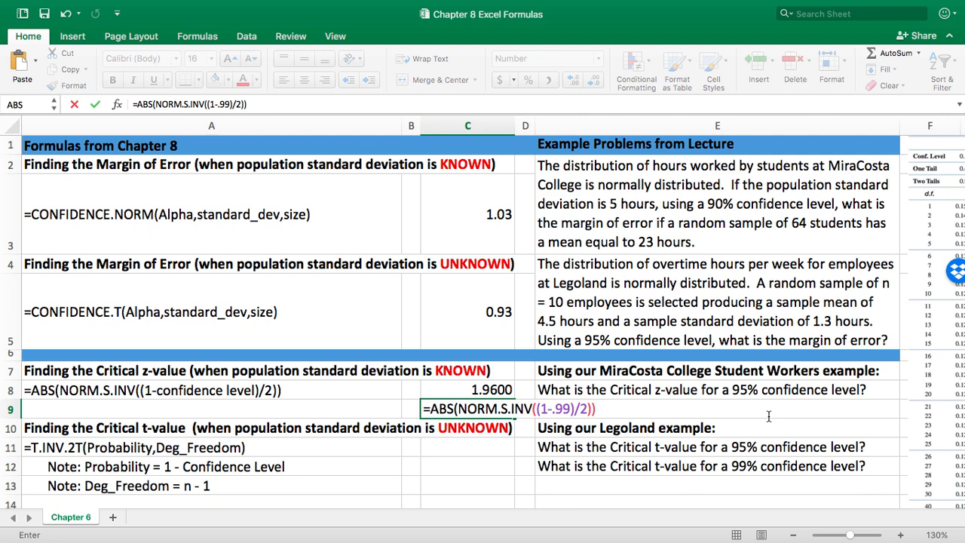
{"action": "key", "text": "Return"}
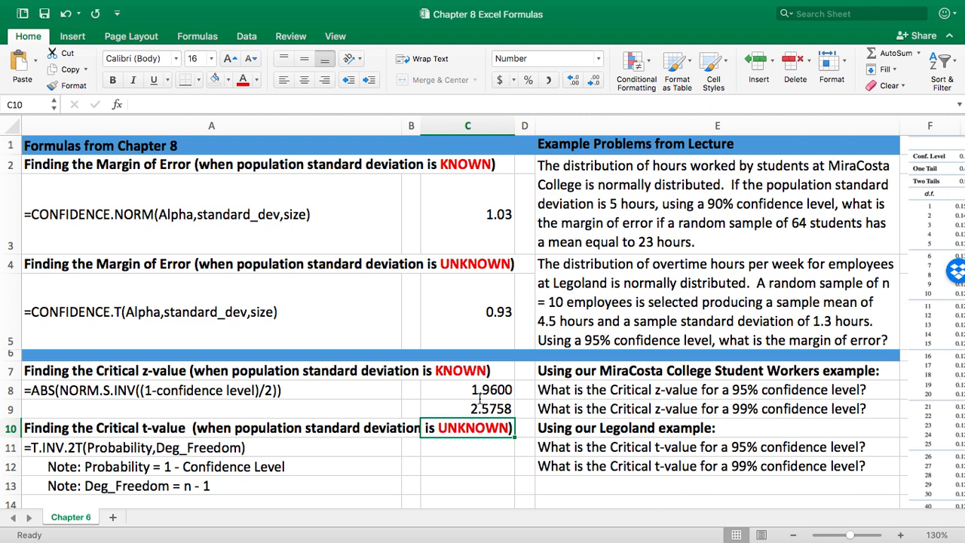
Calculate the critical t-value for a 95% confidence level and 9 degrees of freedom in cell C11 with =T.INV.2T(1-.95,9).
{"action": "left_click", "coordinate": [491, 464]}
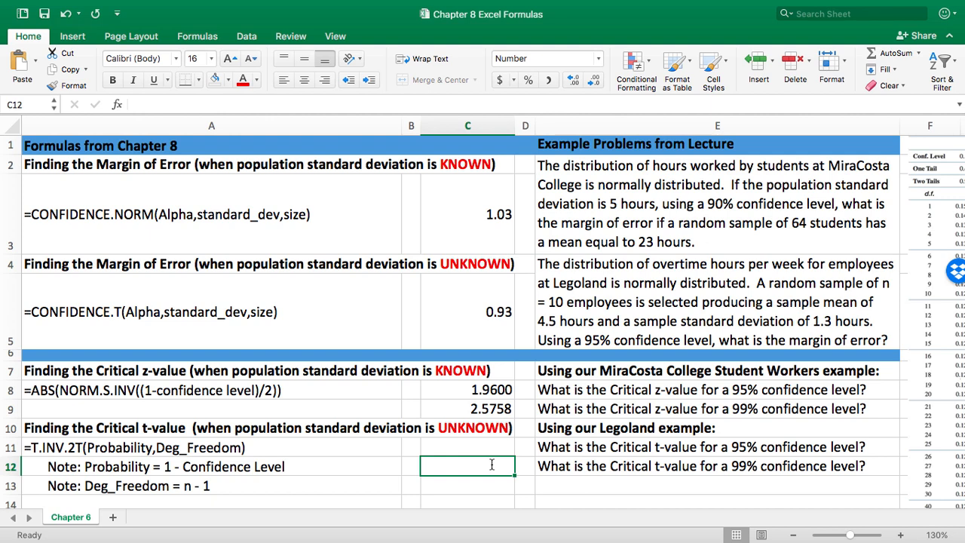
{"action": "key", "text": "Up"}
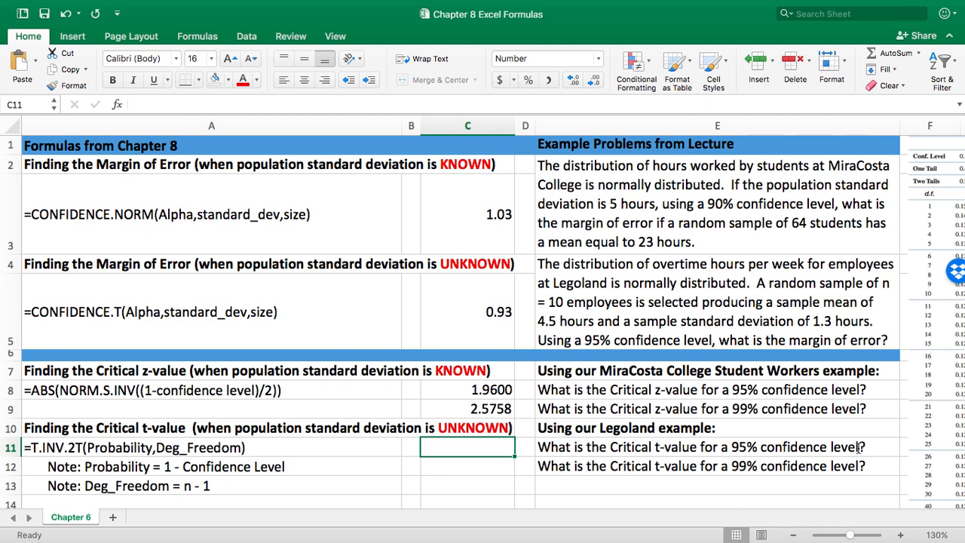
{"action": "left_click", "coordinate": [30, 449]}
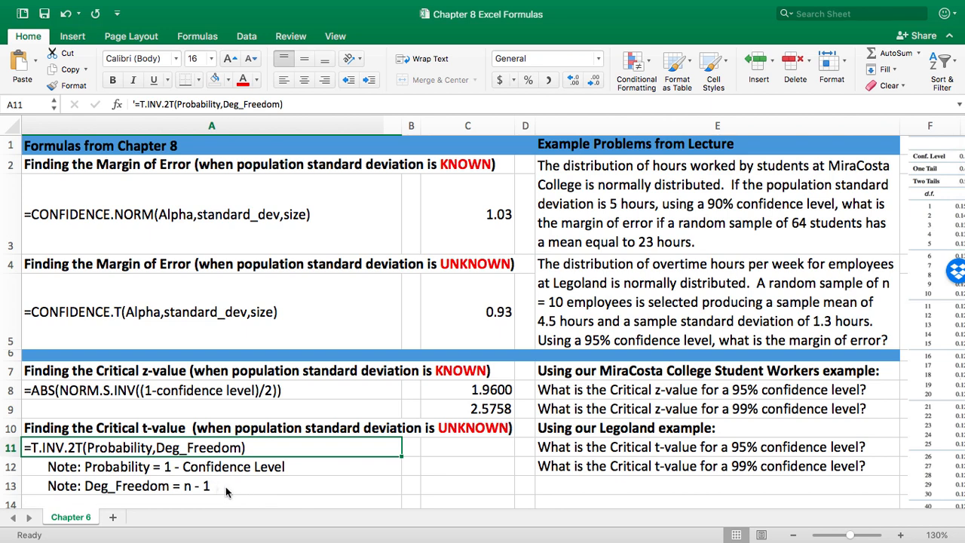
{"action": "left_click", "coordinate": [490, 450]}
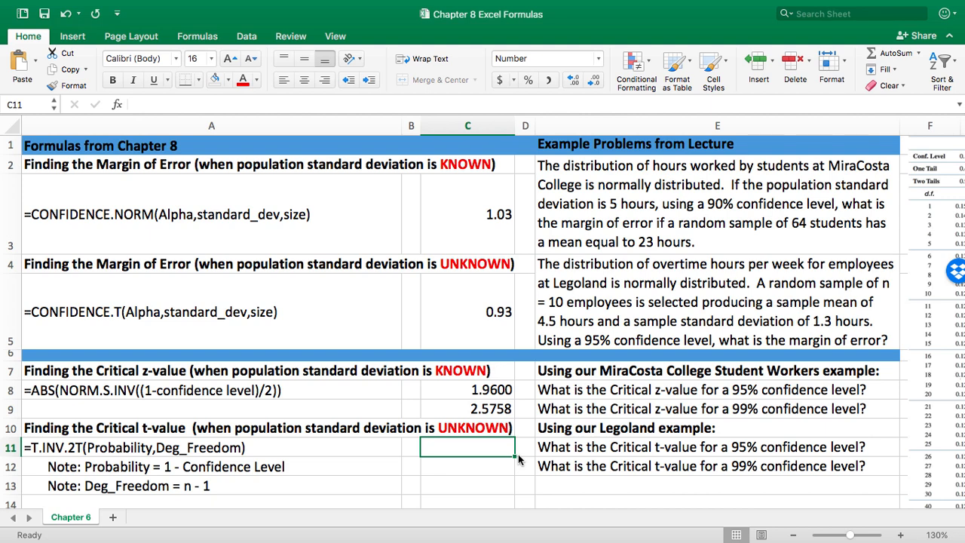
{"action": "type", "text": "=T"}
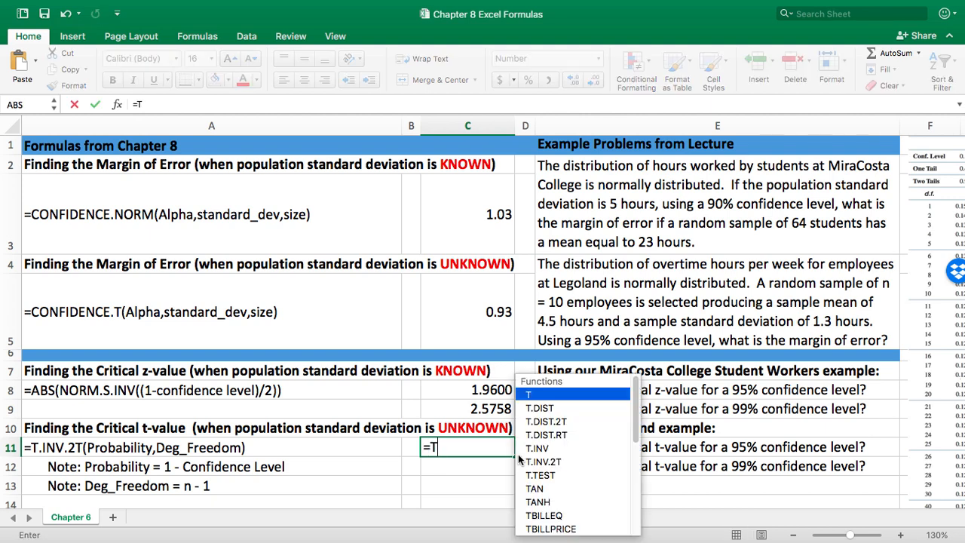
{"action": "type", "text": ".INV"}
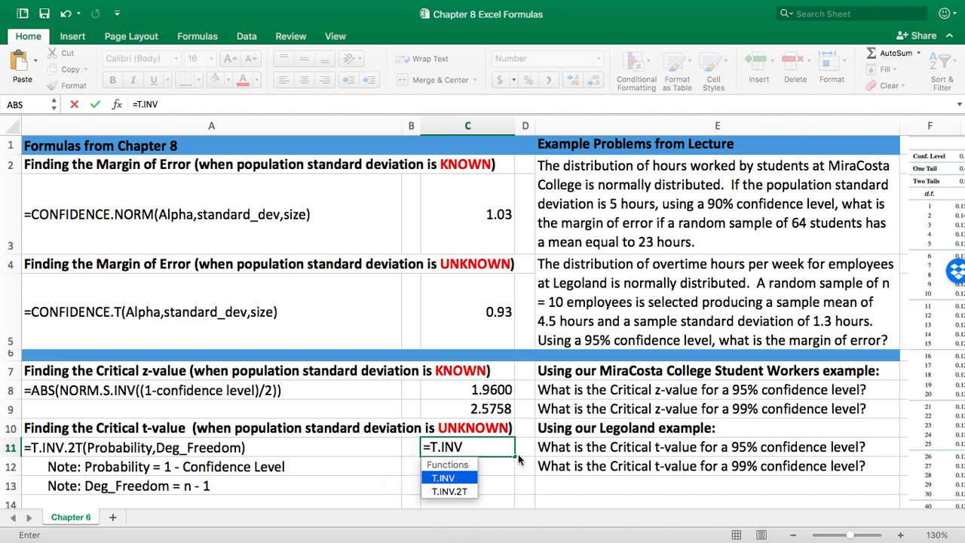
{"action": "type", "text": ".2T("}
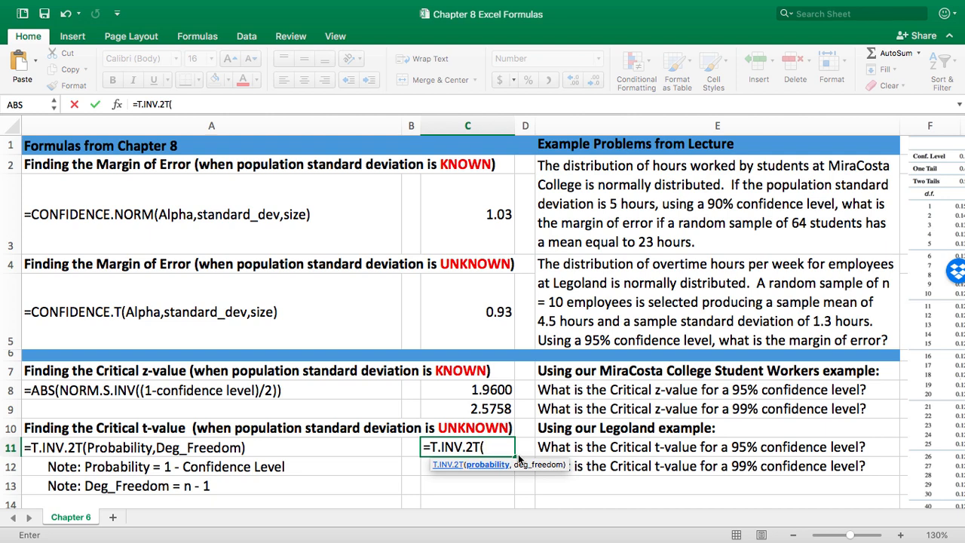
{"action": "type", "text": "1-.95,"}
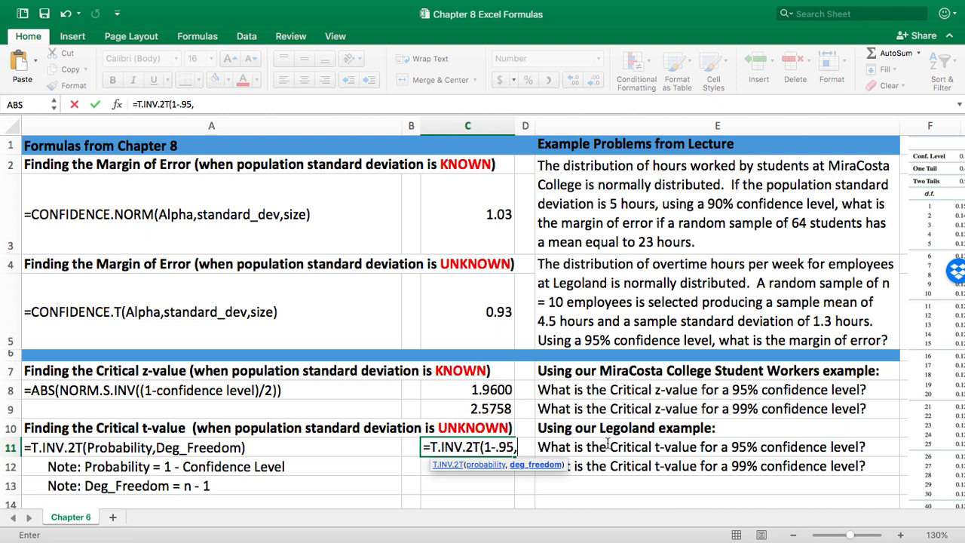
{"action": "type", "text": "9"}
{"action": "key", "text": "Return"}
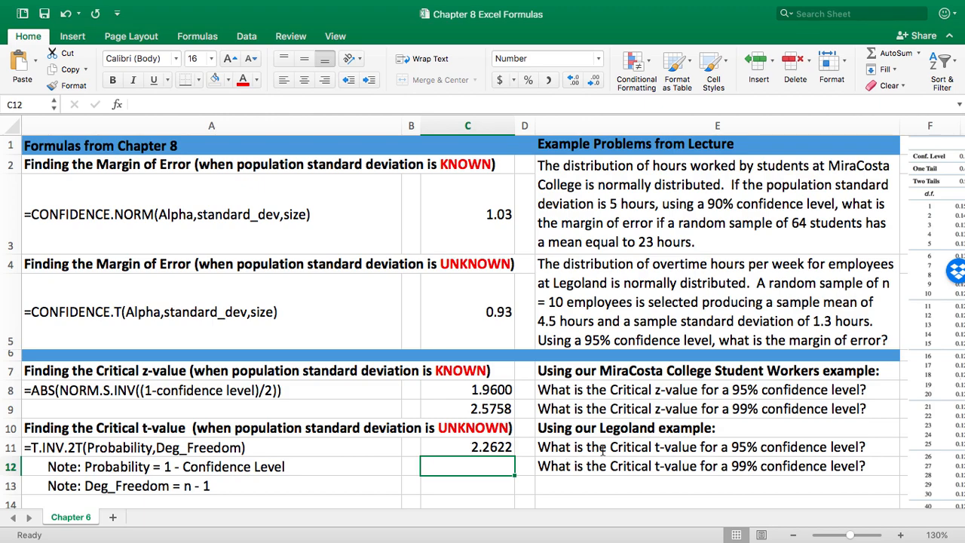
Check the critical t-value in cell C11 against the 9 degrees of freedom row and 0.95 confidence column of the t-distribution table.
{"action": "scroll", "coordinate": [603, 450], "scroll_direction": "right", "scroll_amount": 8}
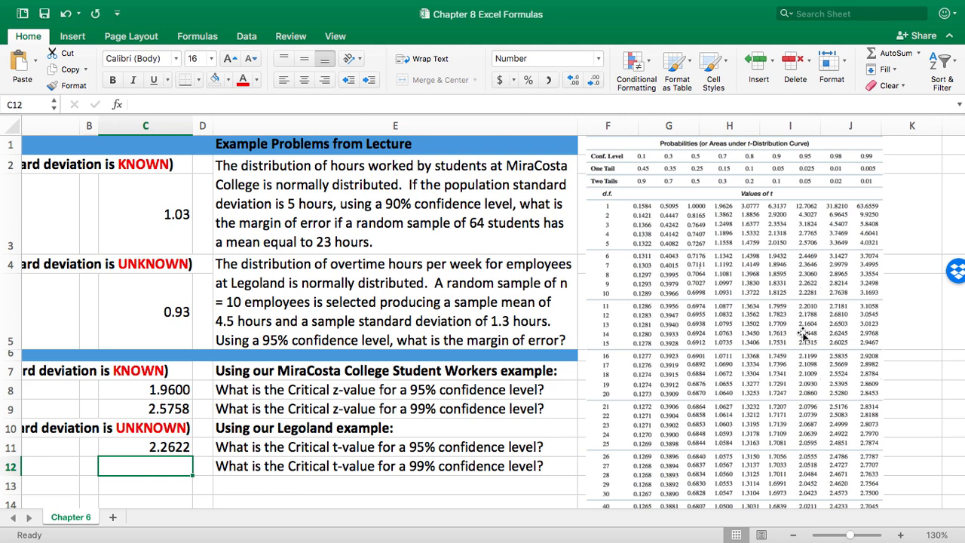
{"action": "scroll", "coordinate": [373, 430], "scroll_direction": "left", "scroll_amount": 5}
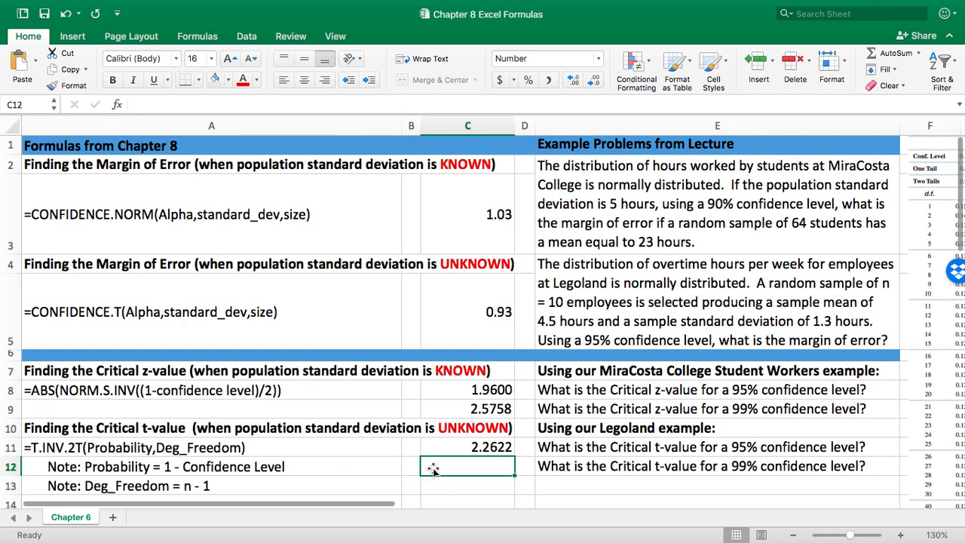
{"action": "left_click", "coordinate": [483, 448]}
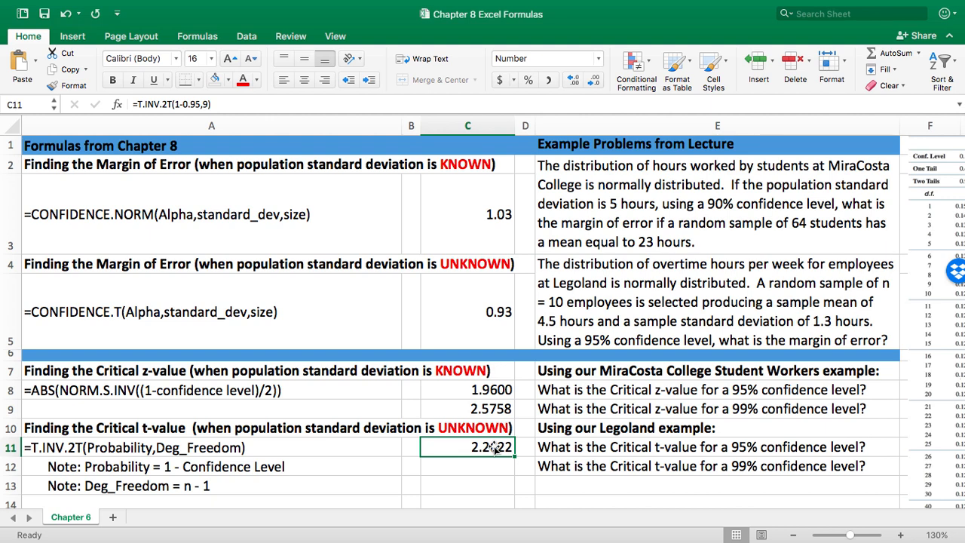
Calculate the critical t-value for a 99% confidence level and 9 degrees of freedom in cell C12 with =T.INV.2T(1-.99,9).
{"action": "key", "text": "Down"}
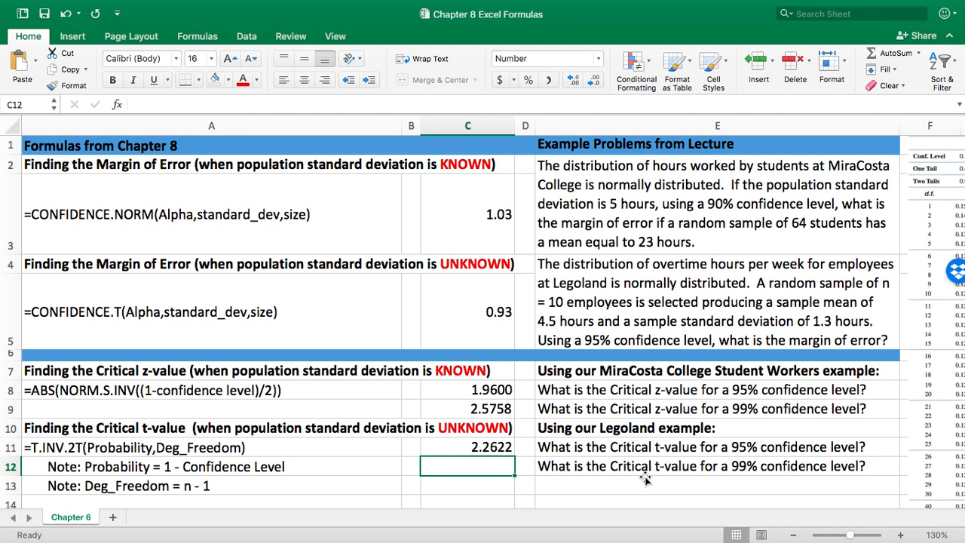
{"action": "type", "text": "=T"}
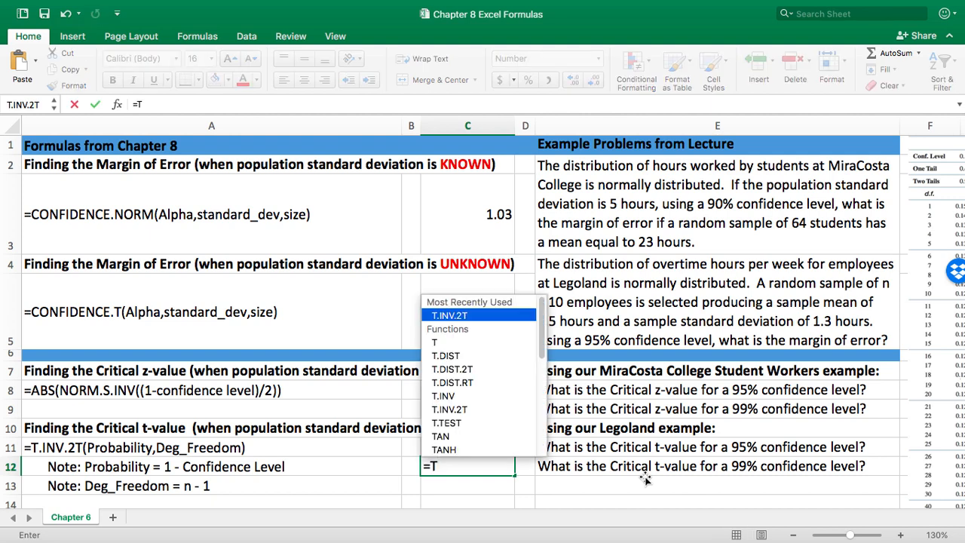
{"action": "type", "text": ".INV"}
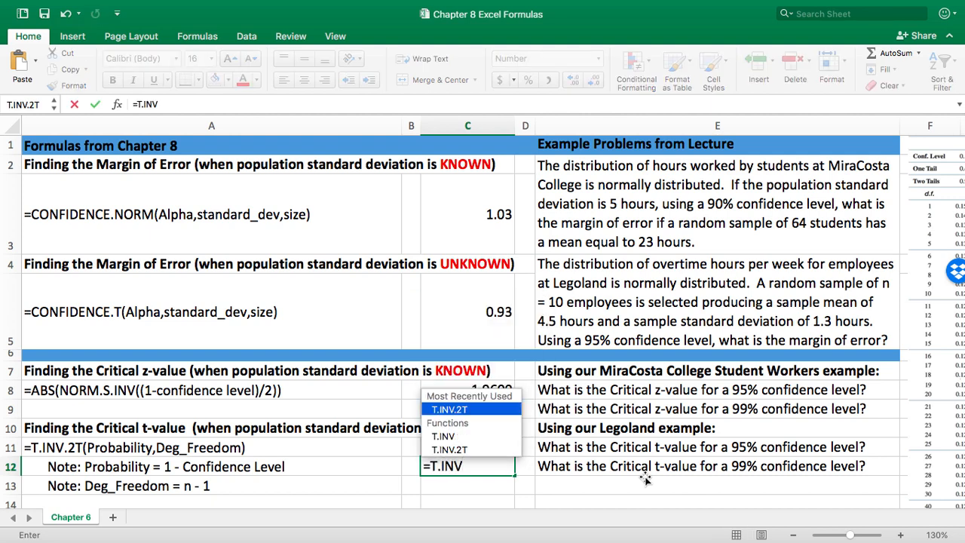
{"action": "type", "text": ".2T("}
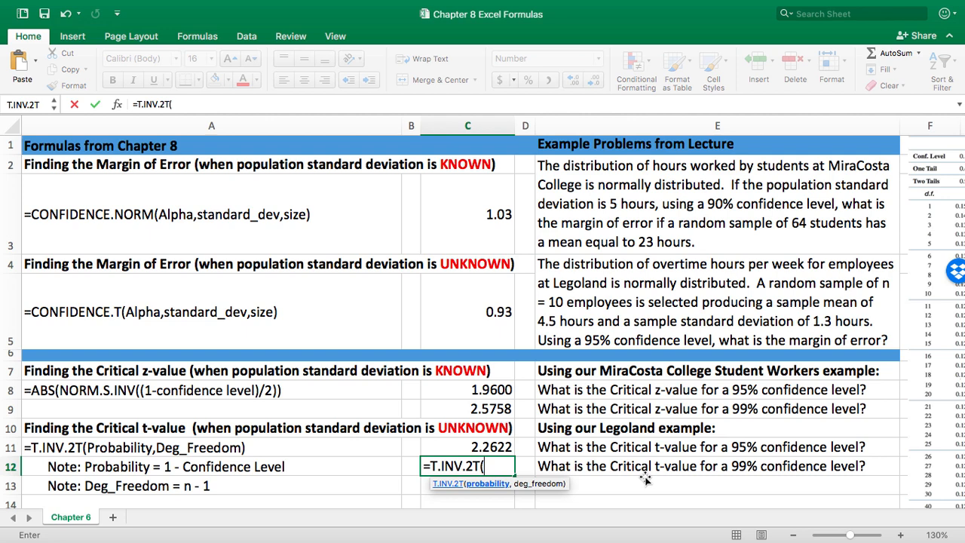
{"action": "type", "text": "1-.99,"}
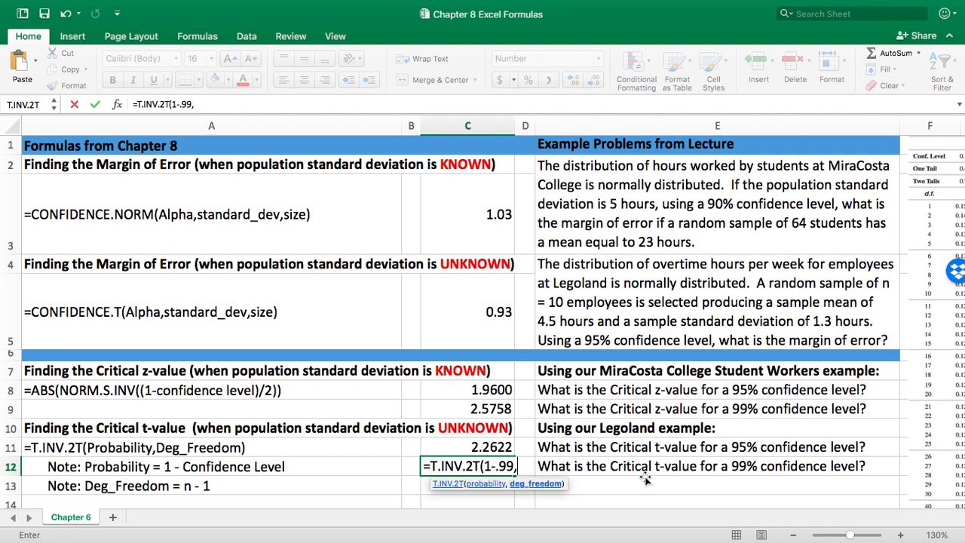
{"action": "type", "text": "9"}
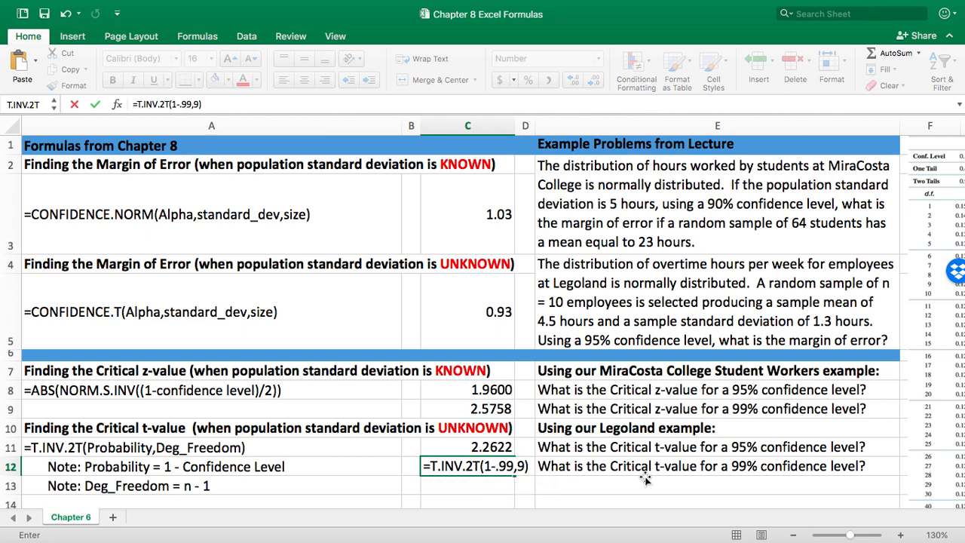
{"action": "key", "text": "Return"}
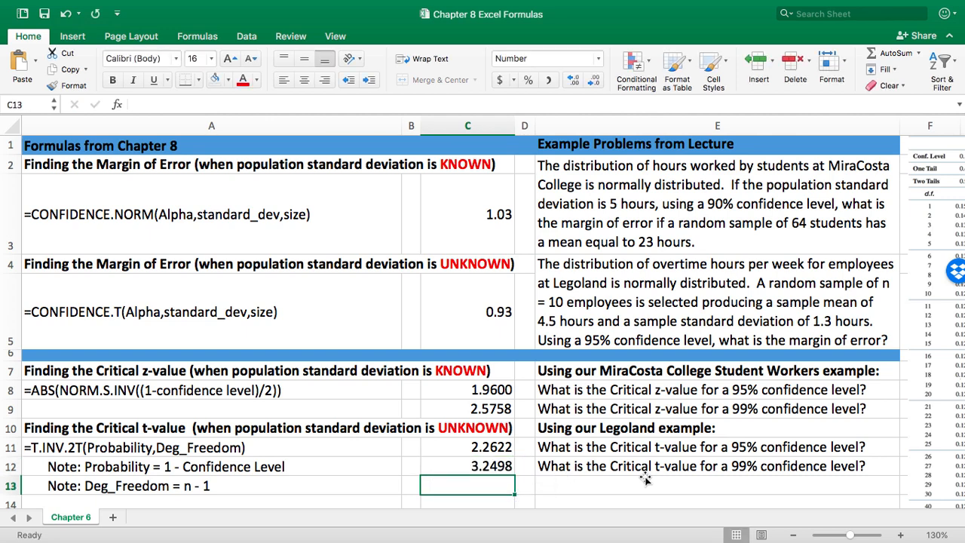